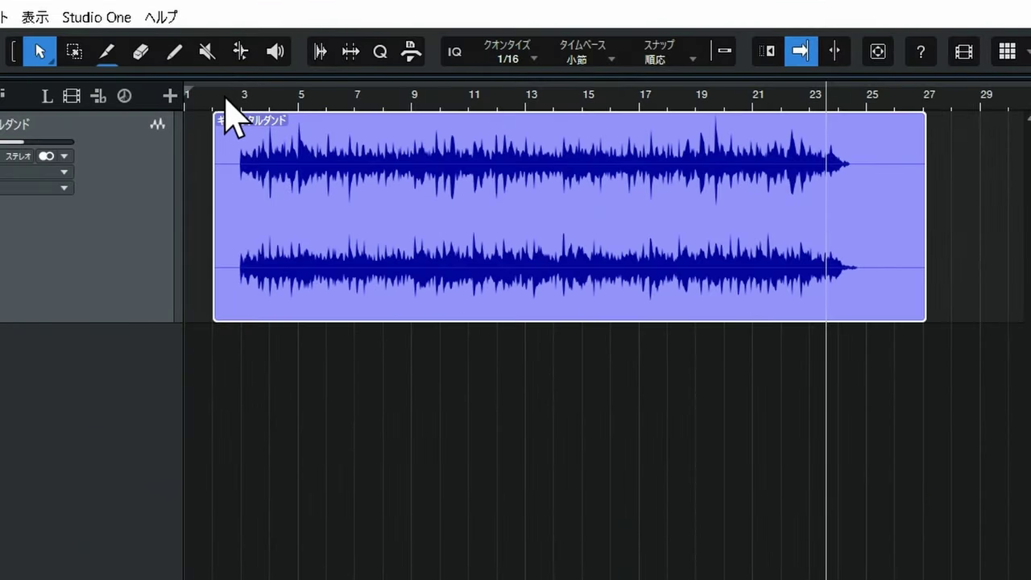
- Examine how the guitar waveform lines up with the grid at bar 3 and around bar 20
drag(226, 96, 243, 176)
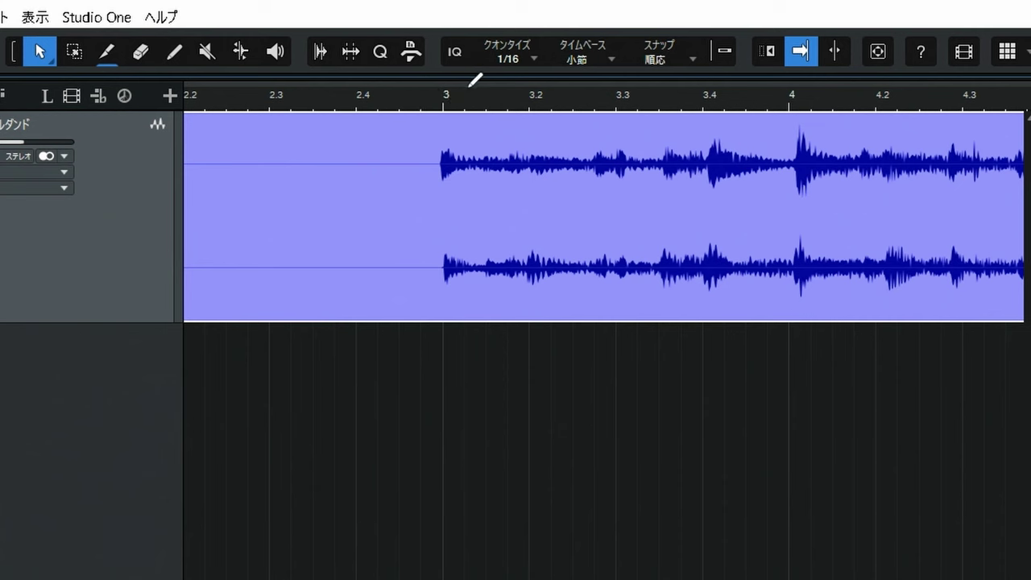
click(441, 108)
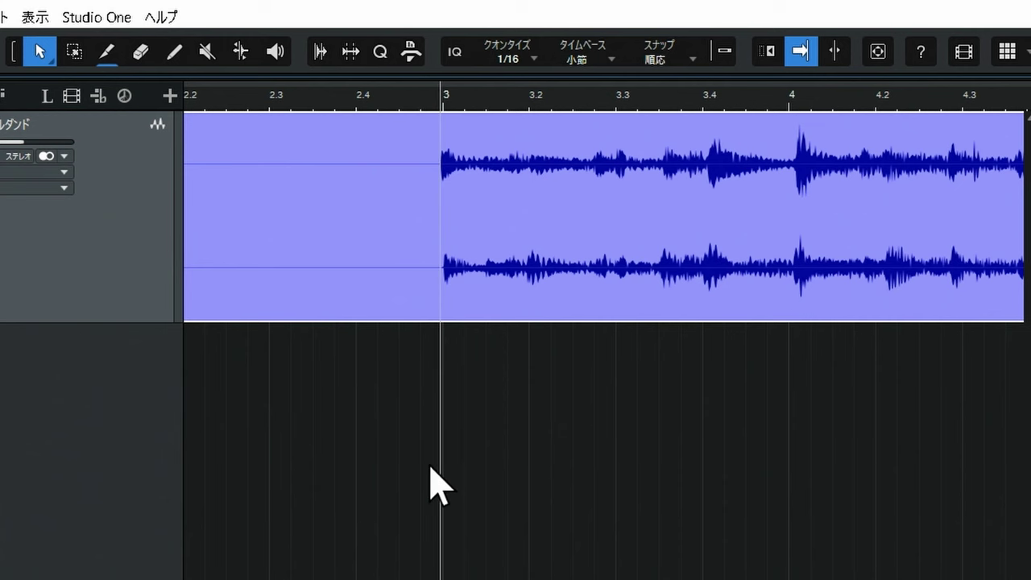
drag(481, 105, 488, 65)
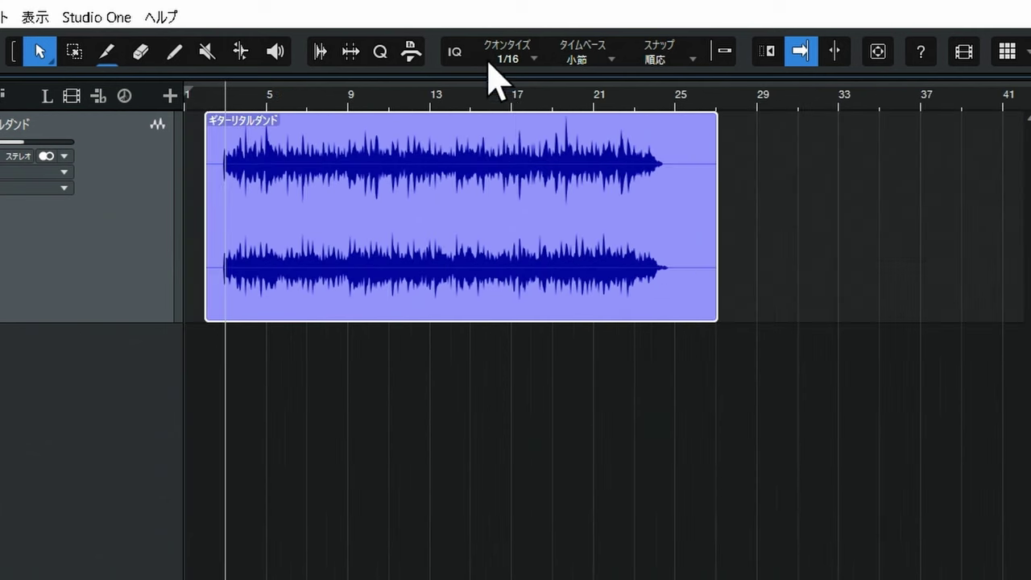
drag(580, 106, 571, 188)
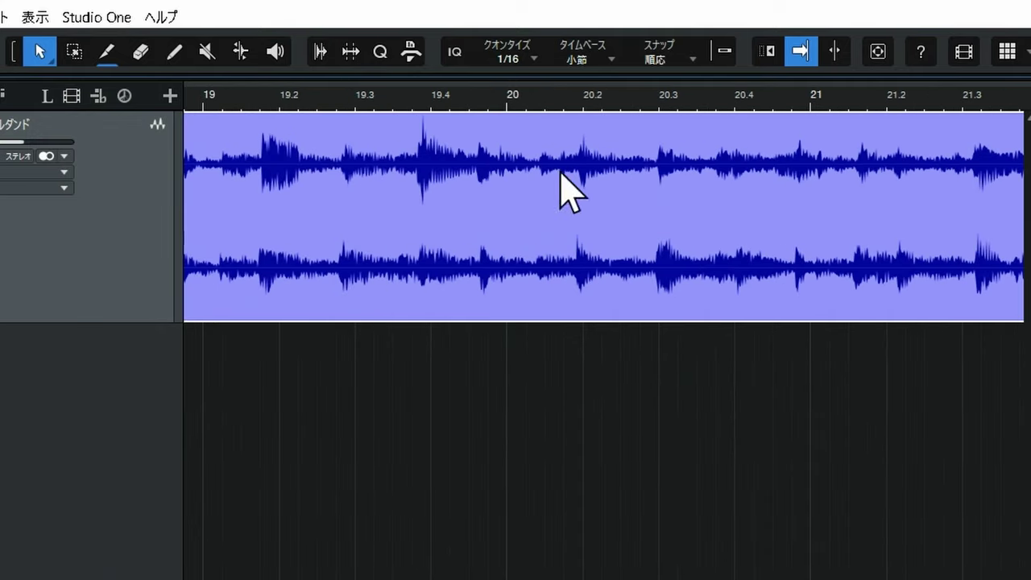
click(515, 141)
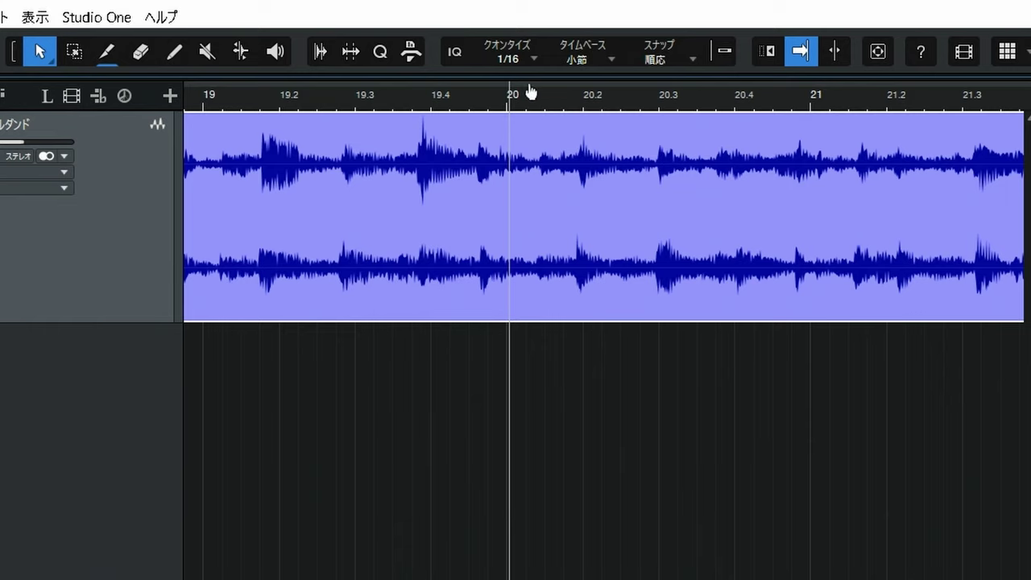
drag(529, 92, 548, 18)
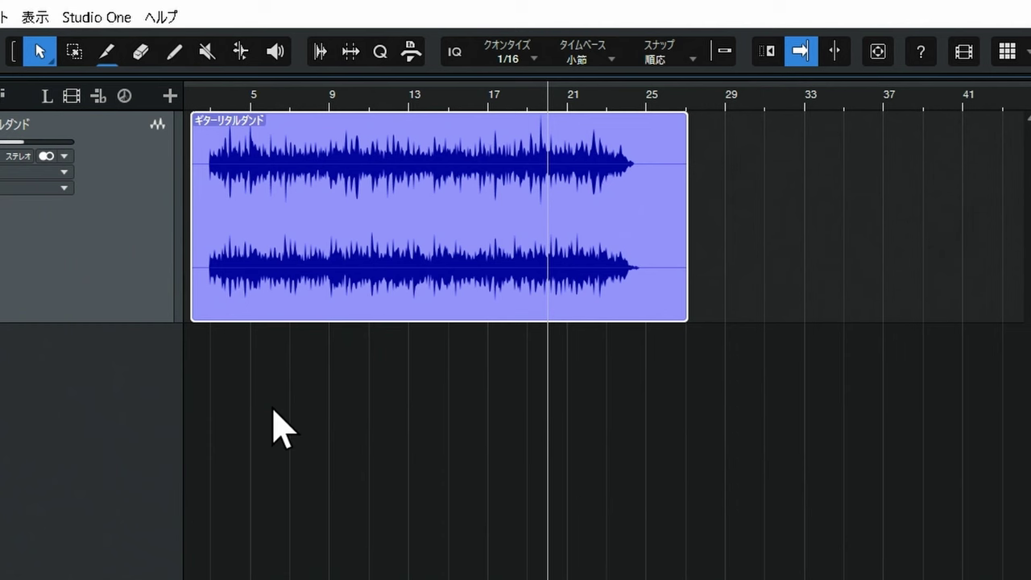
- Play the guitar recording from its beginning, replay it from just before bar 3, and check the section around bar 20
click(194, 96)
key(space)
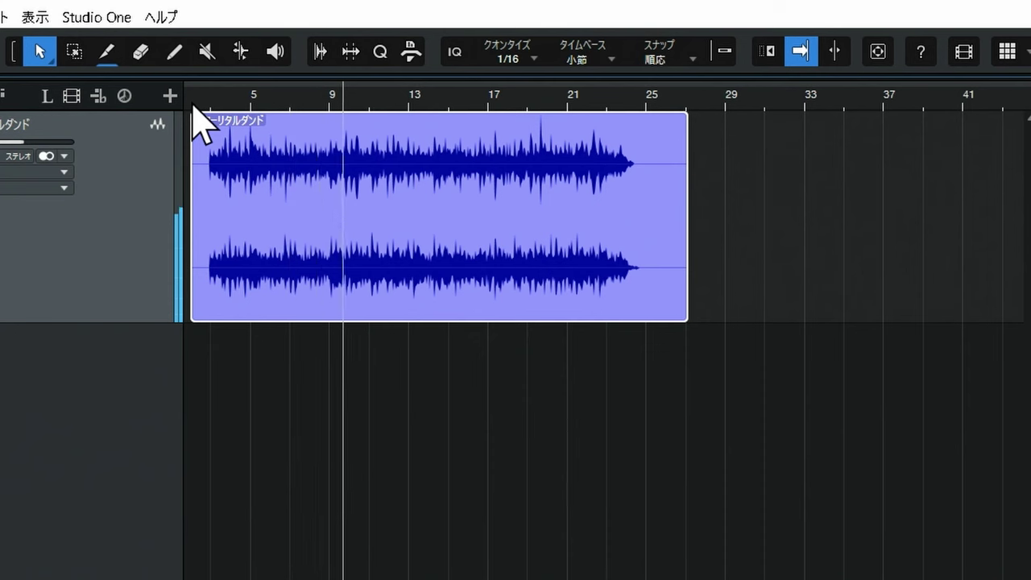
mouse_move(194, 117)
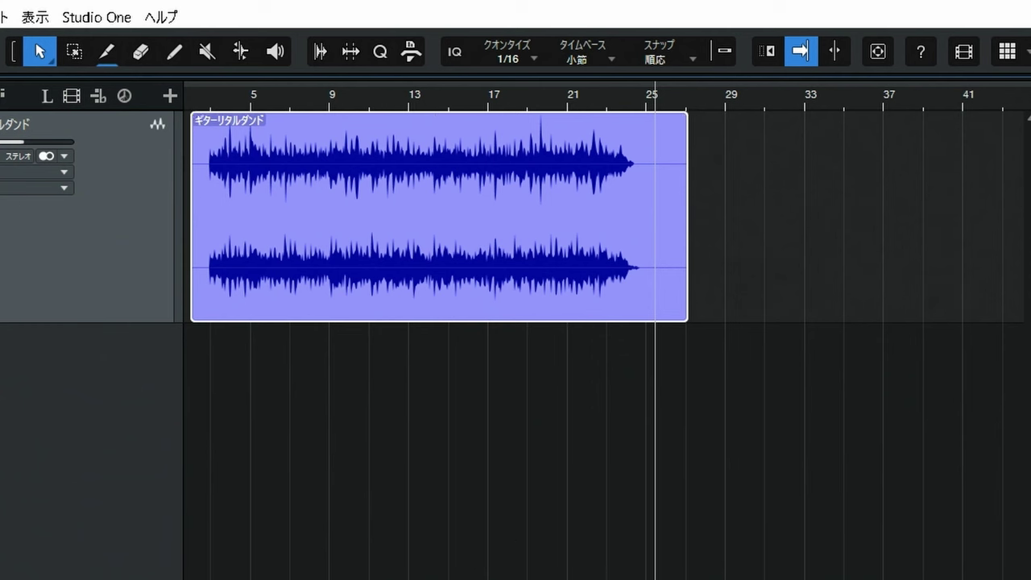
click(205, 97)
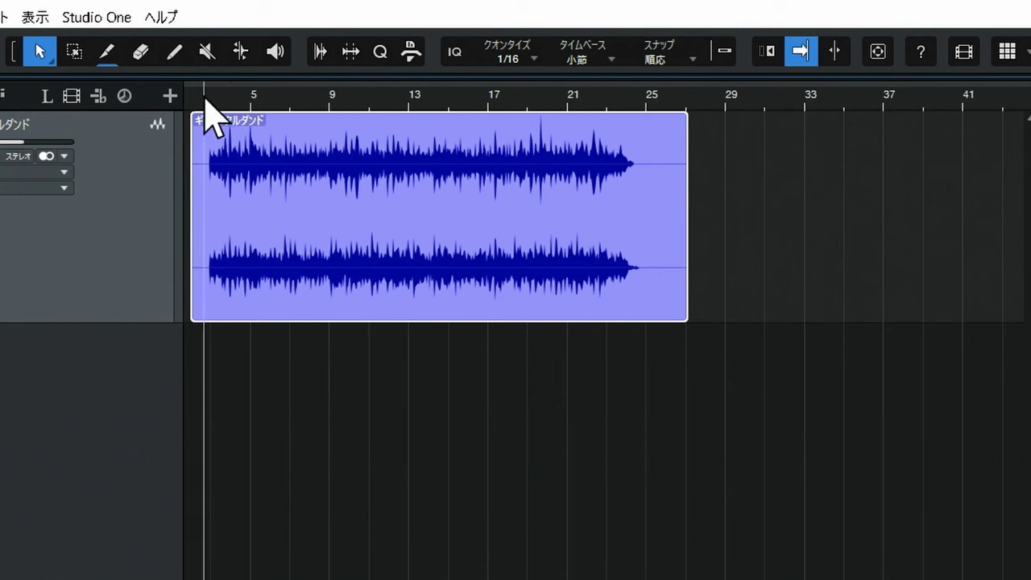
key(space)
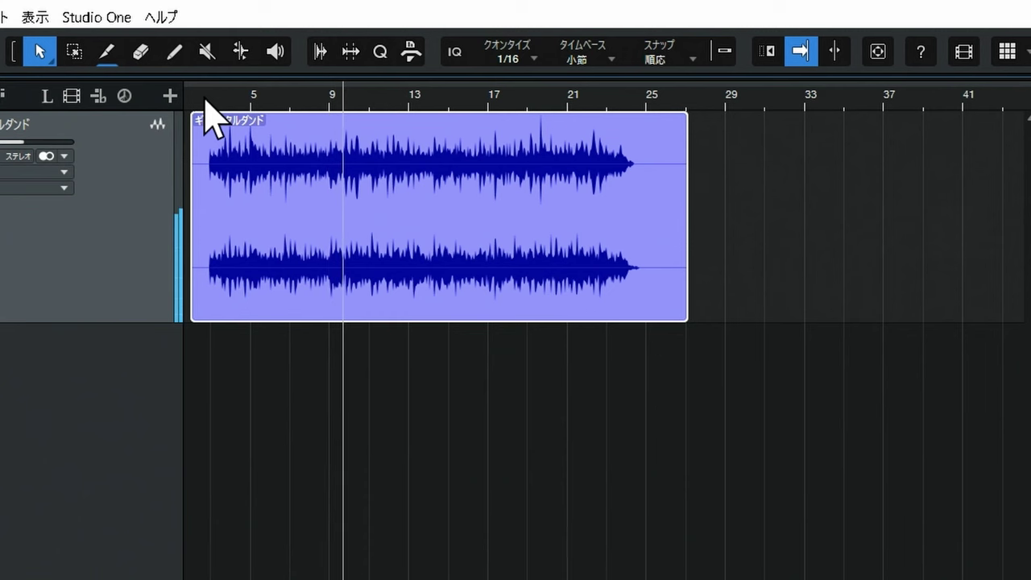
click(542, 99)
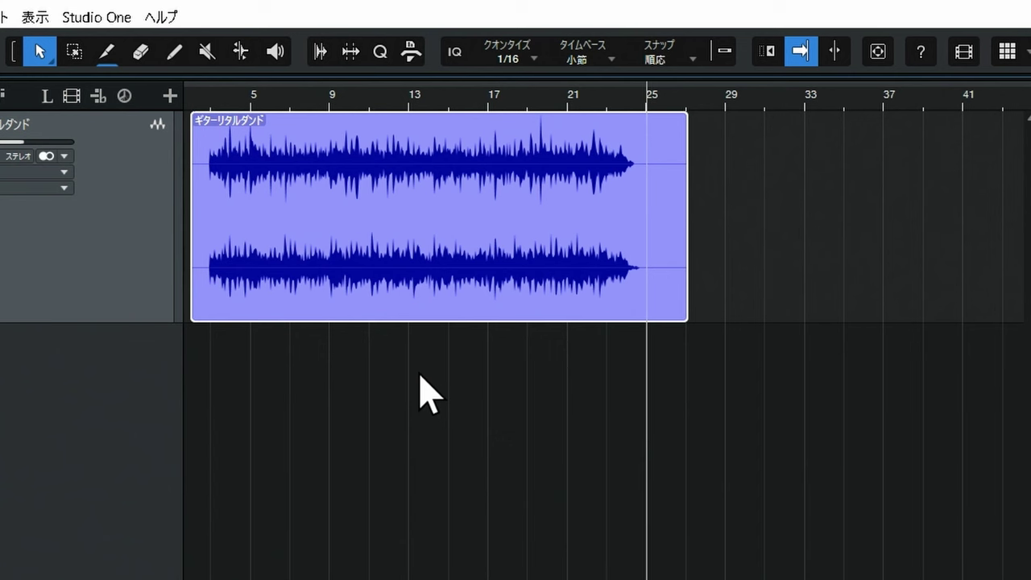
- Run tempo detection on the guitar audio event
right_click(394, 206)
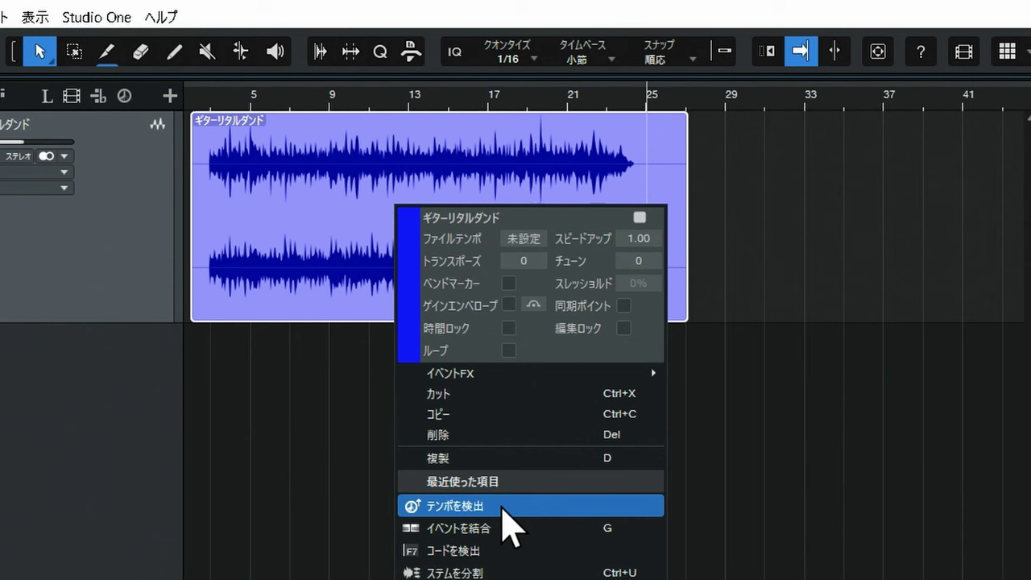
mouse_move(509, 579)
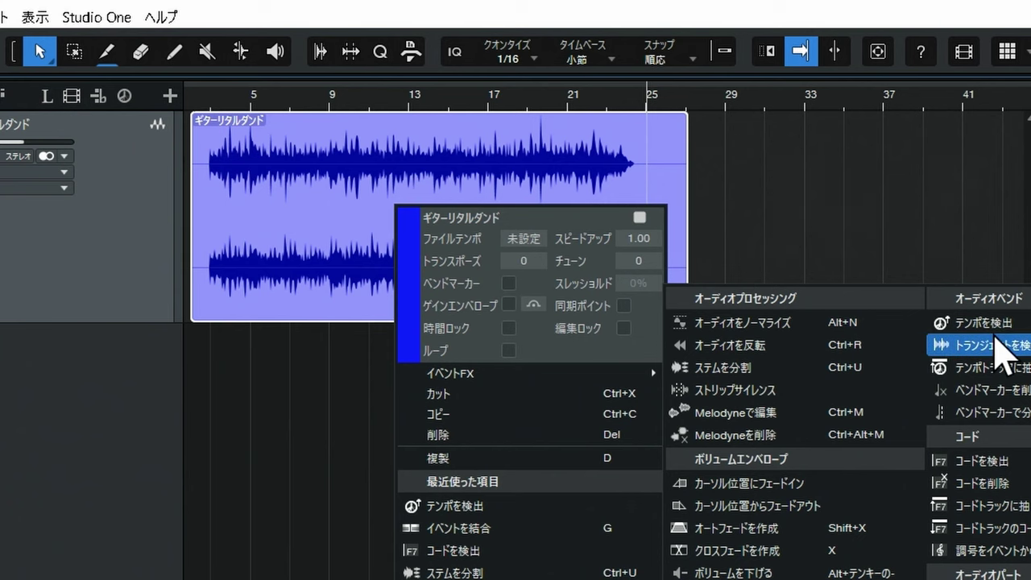
click(998, 323)
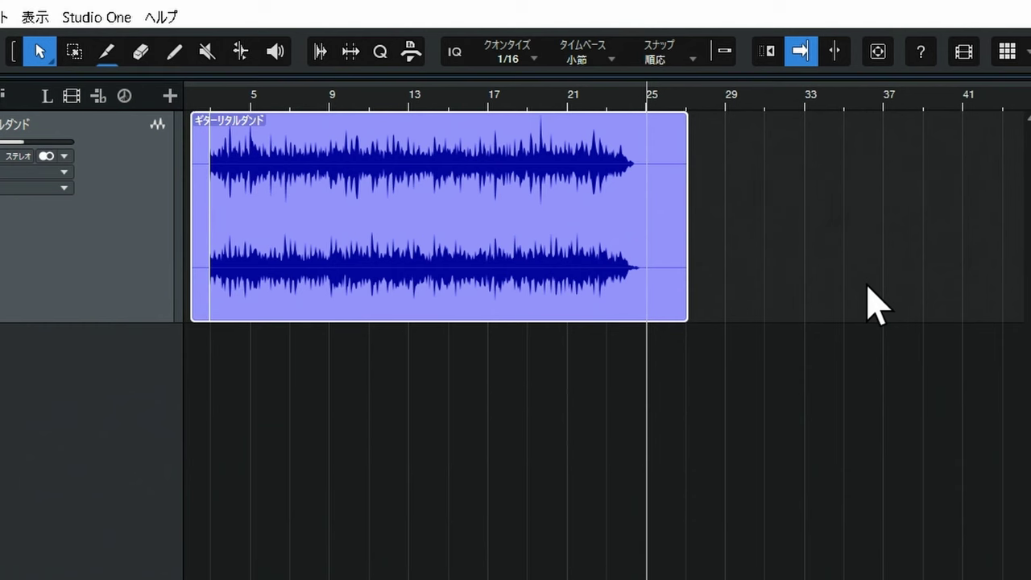
- Shift the guitar event one bar later and align its first note with the start of bar 4
mouse_move(256, 248)
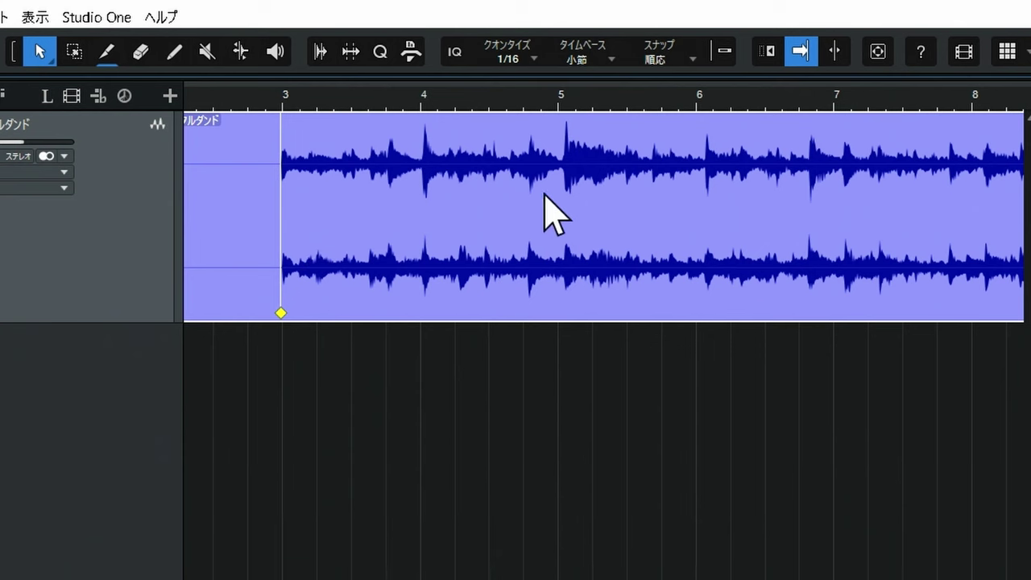
drag(386, 223, 448, 218)
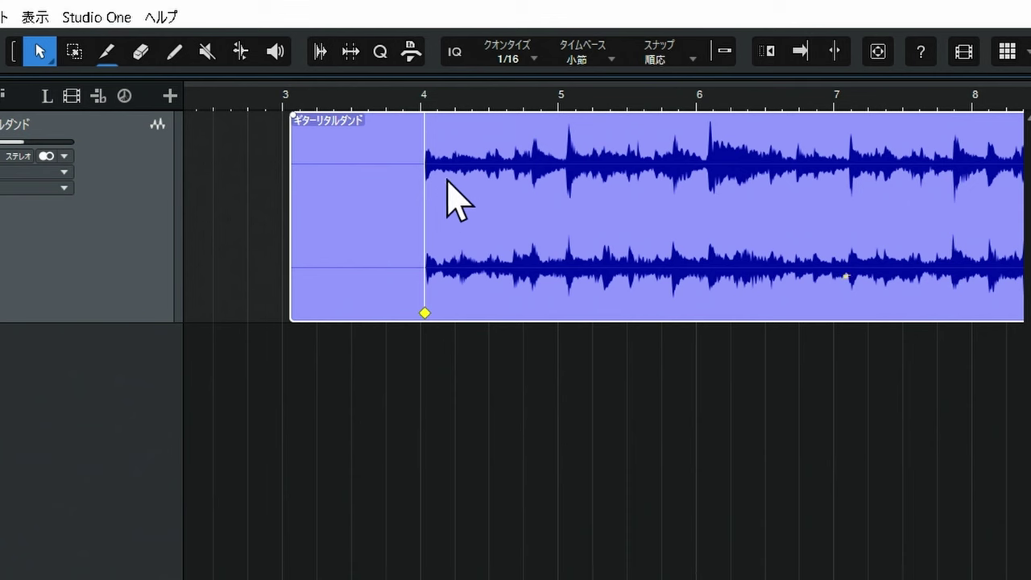
key(q)
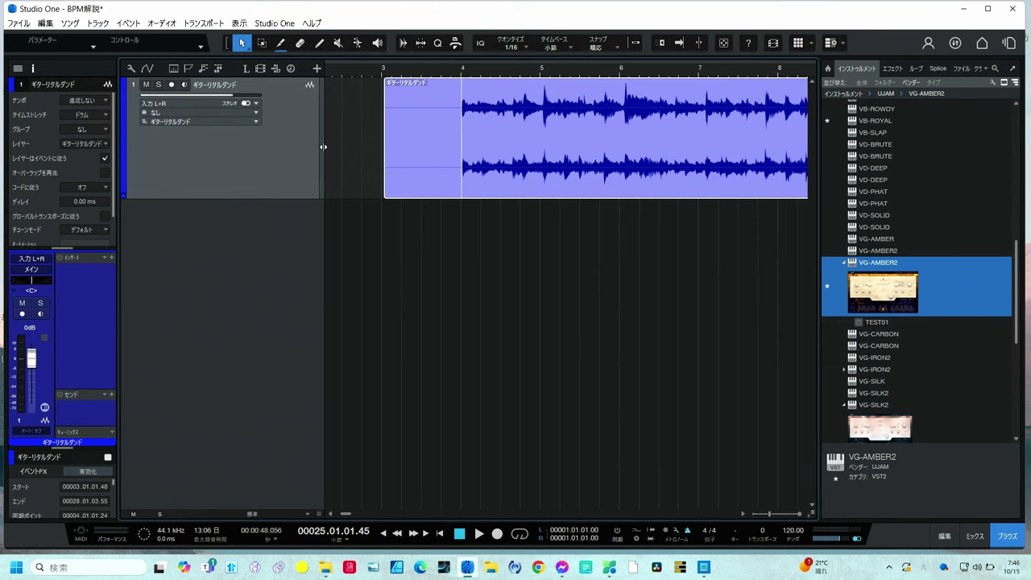
- Narrow the track header column and show the tempo track above the arrangement
drag(323, 145, 264, 162)
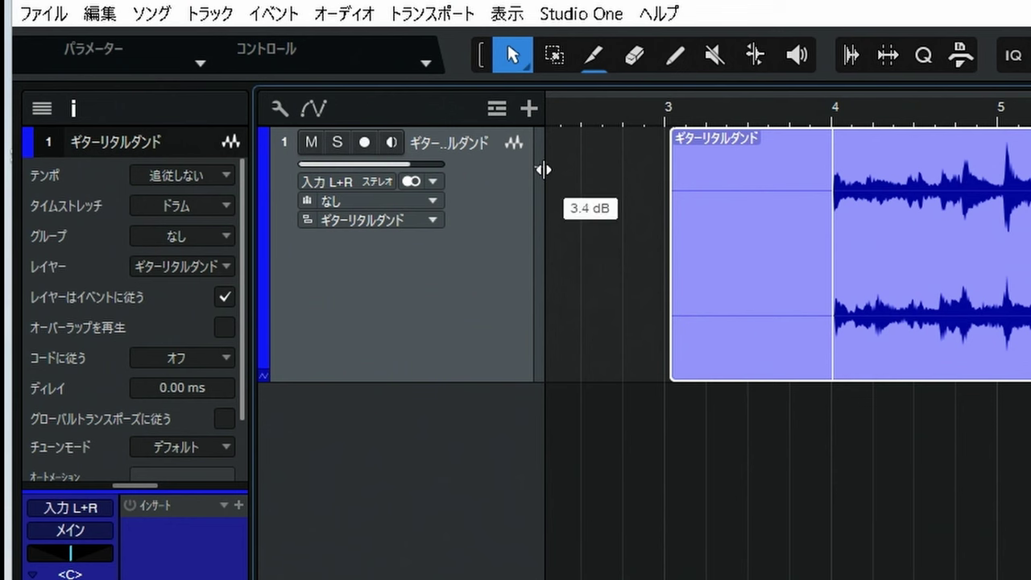
click(497, 108)
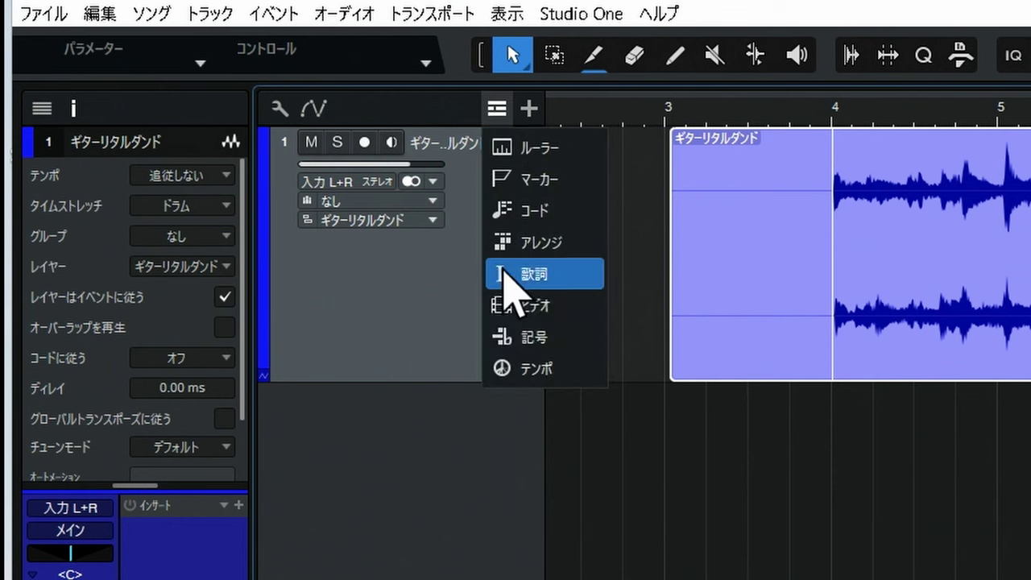
click(505, 369)
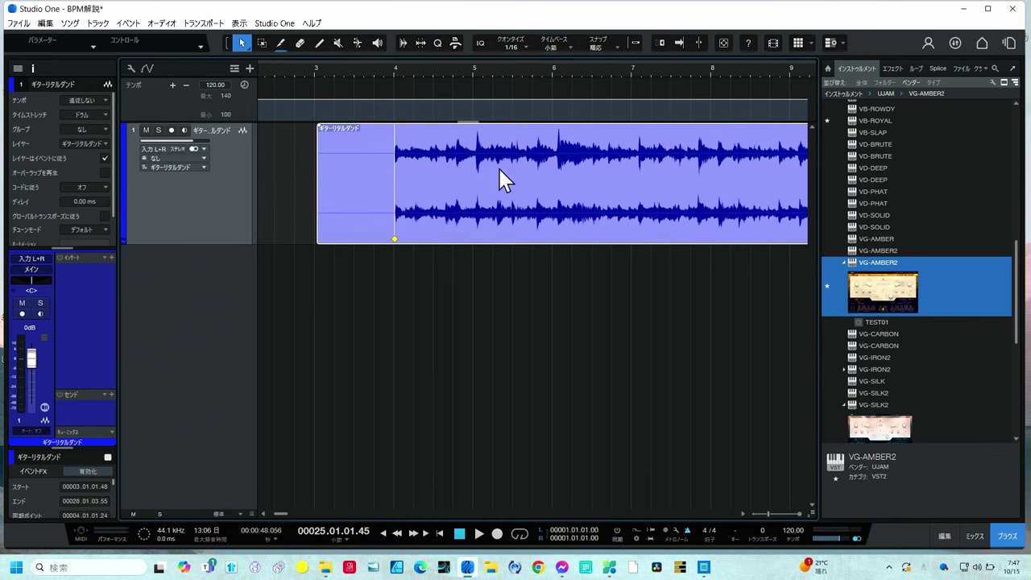
- Extract the guitar event's tempo changes onto the tempo track
drag(499, 169, 494, 121)
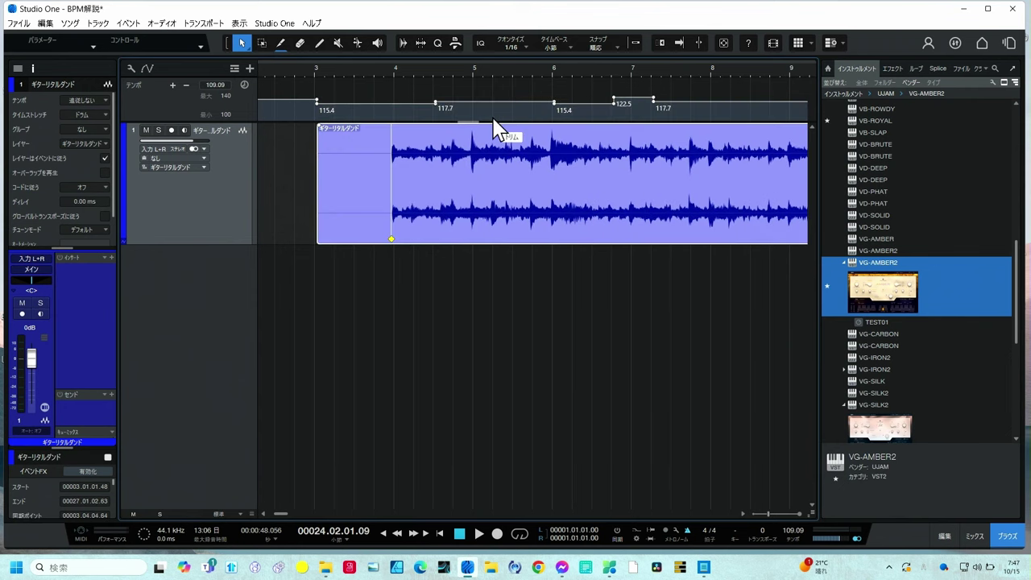
drag(509, 71, 506, 48)
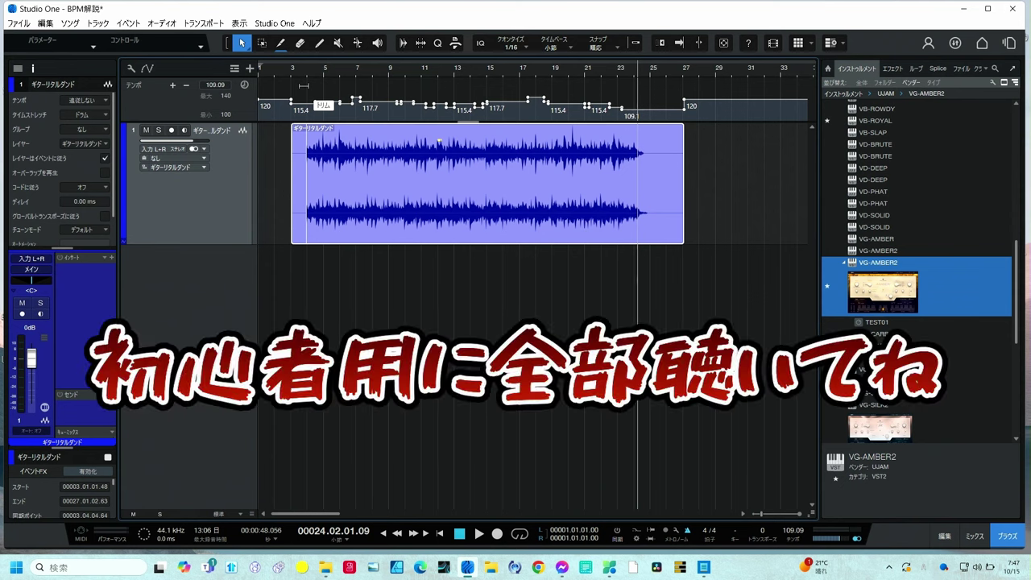
- Play the song from bar 3 to past bar 25, then examine the tempo changes around bars 16 to 21
click(292, 69)
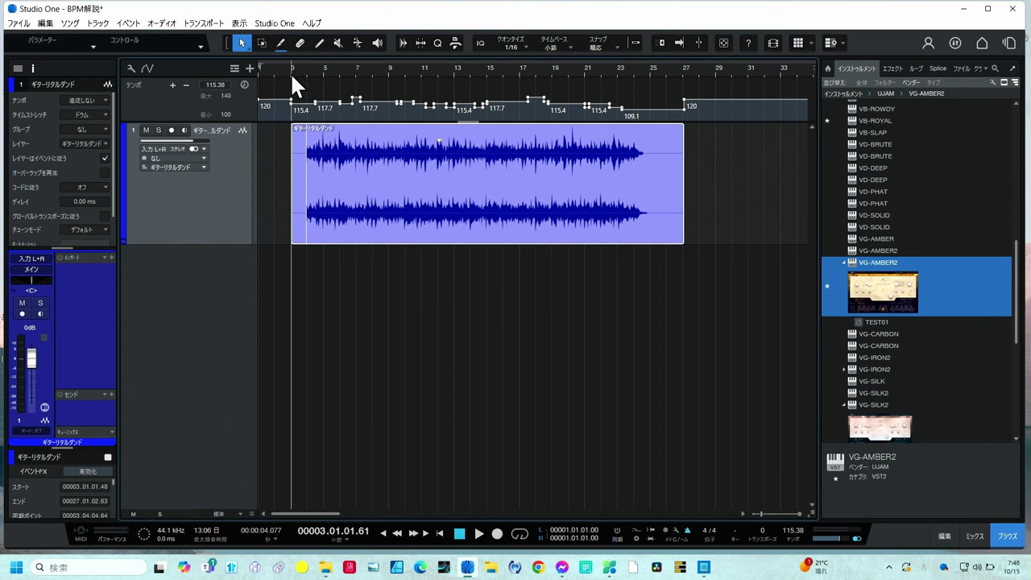
key(space)
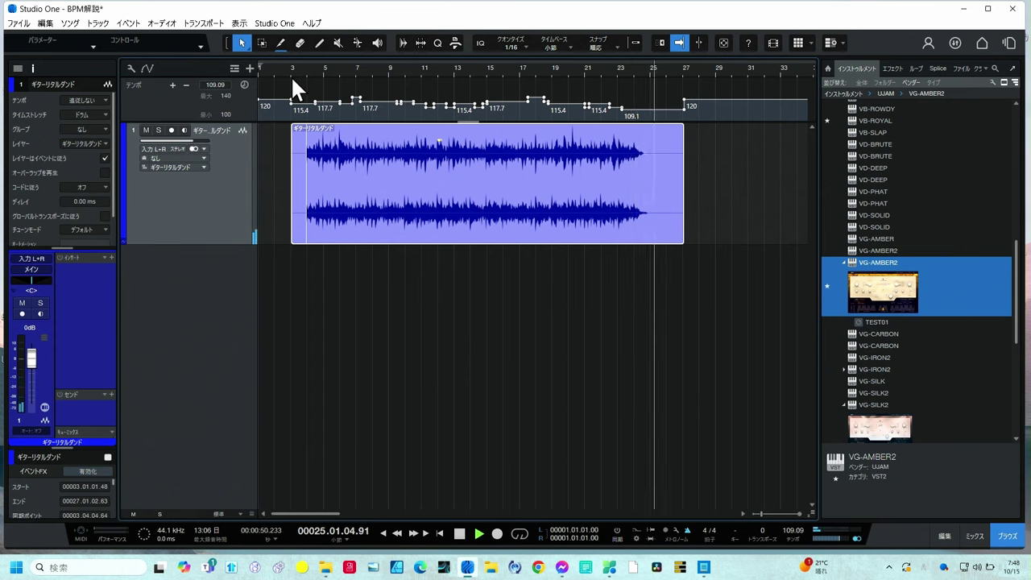
key(space)
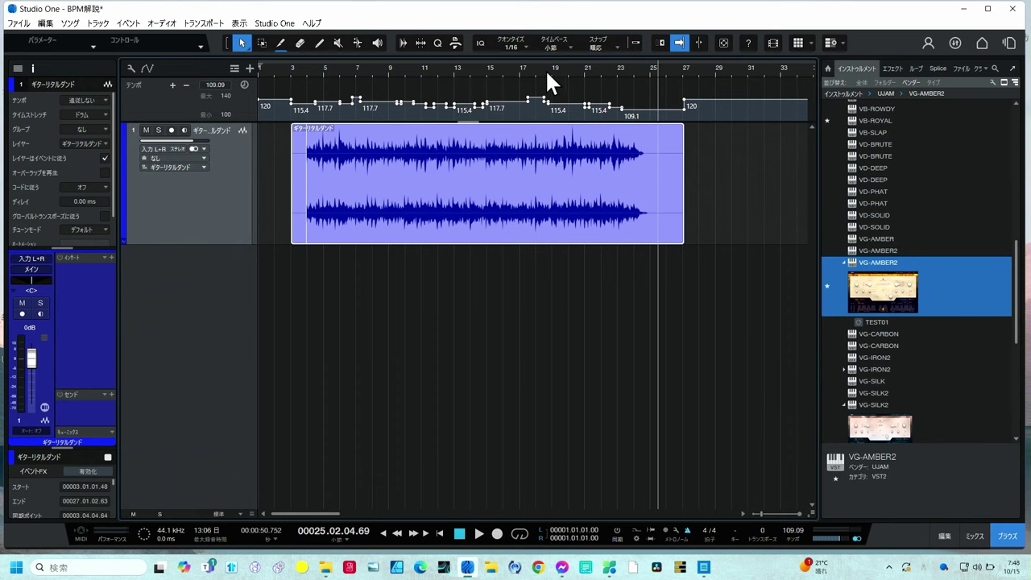
drag(545, 65, 546, 103)
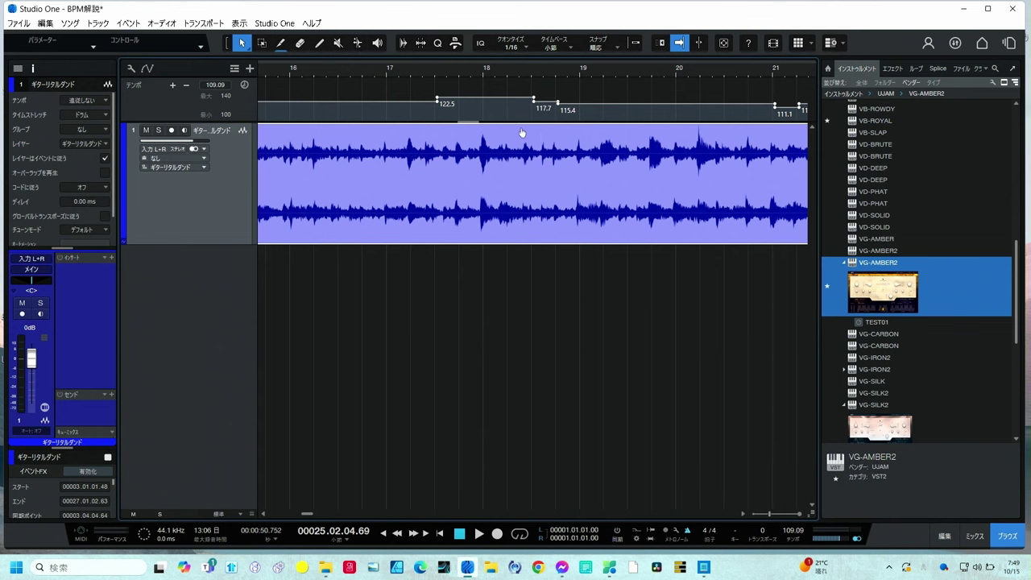
drag(522, 71, 529, 42)
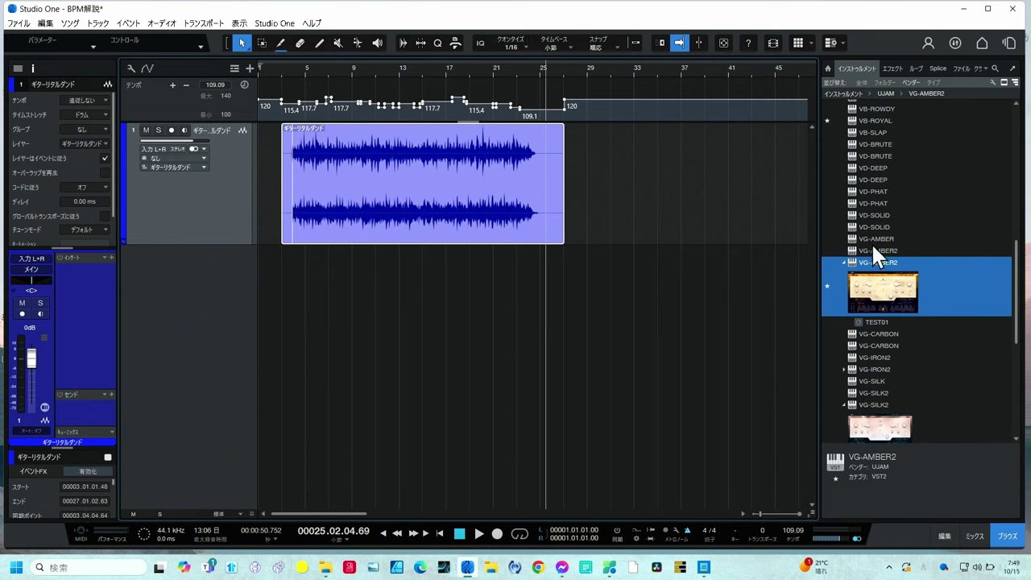
- Add the UJAM VD-SOLID drum instrument as a new track below the guitar track
scroll(872, 242, up, 4)
click(881, 356)
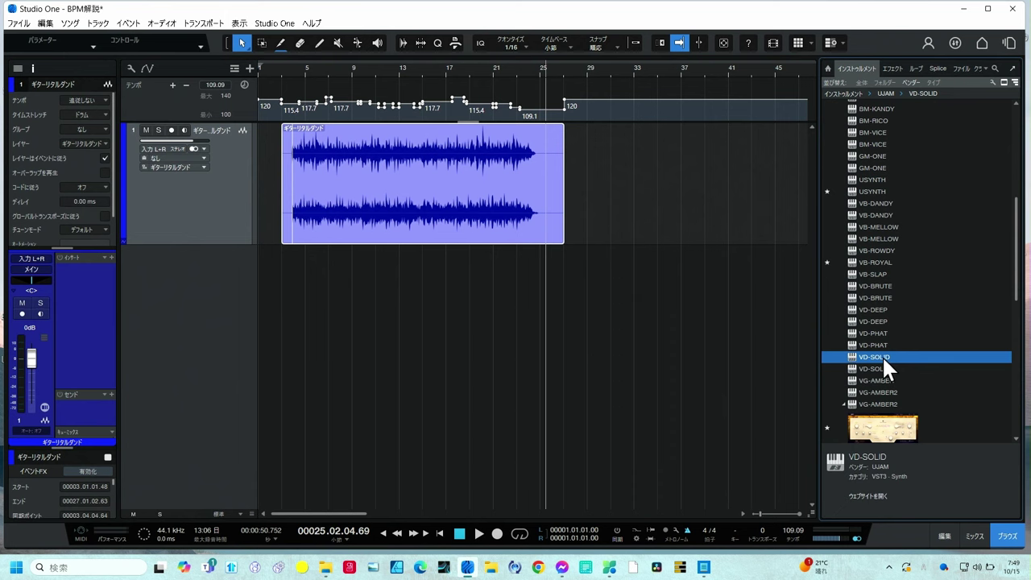
drag(881, 355, 209, 301)
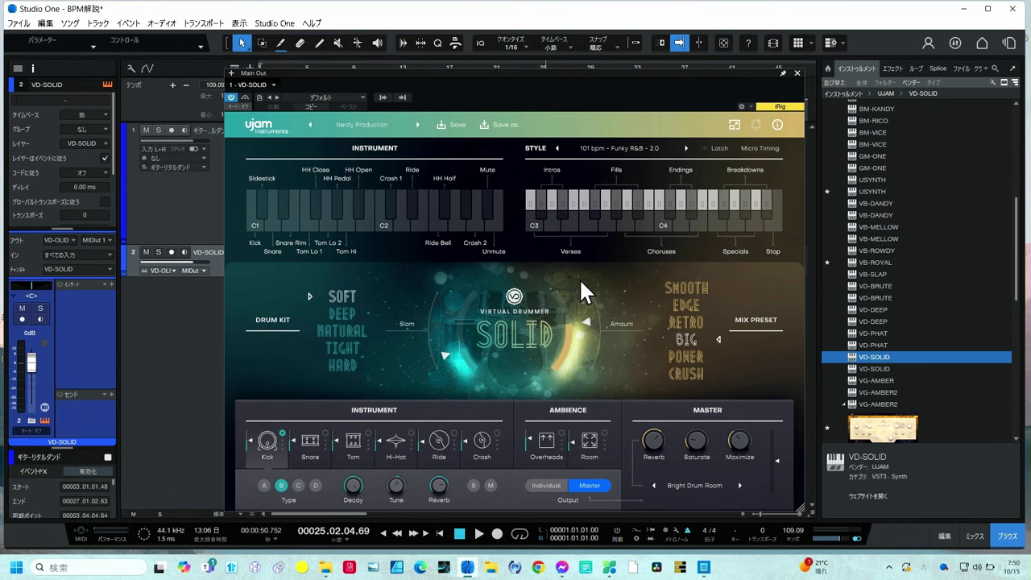
- Turn on Latch, audition the F3 verse pattern, and switch the drum style to 105 bpm - Rolling deep
click(712, 148)
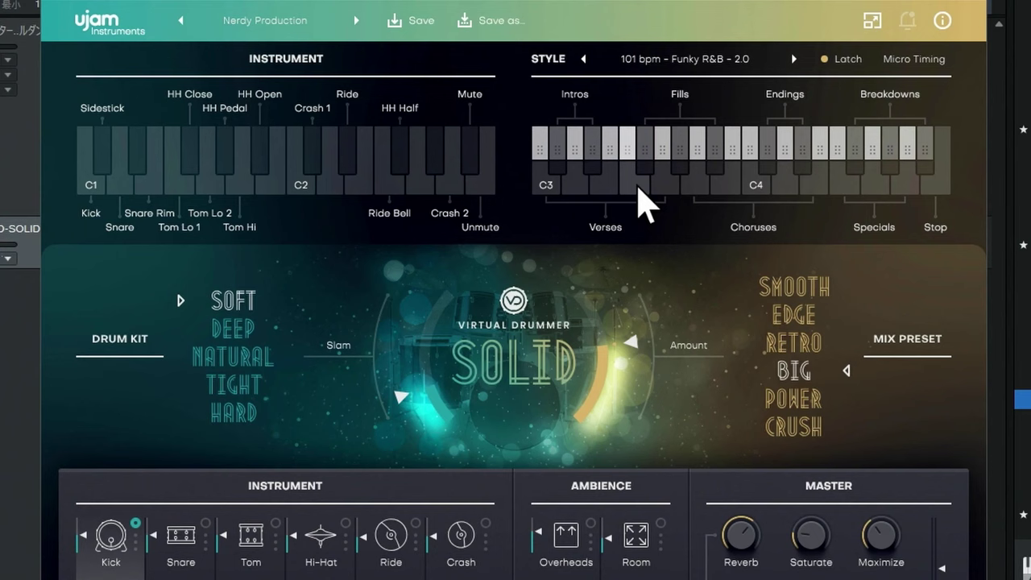
click(589, 223)
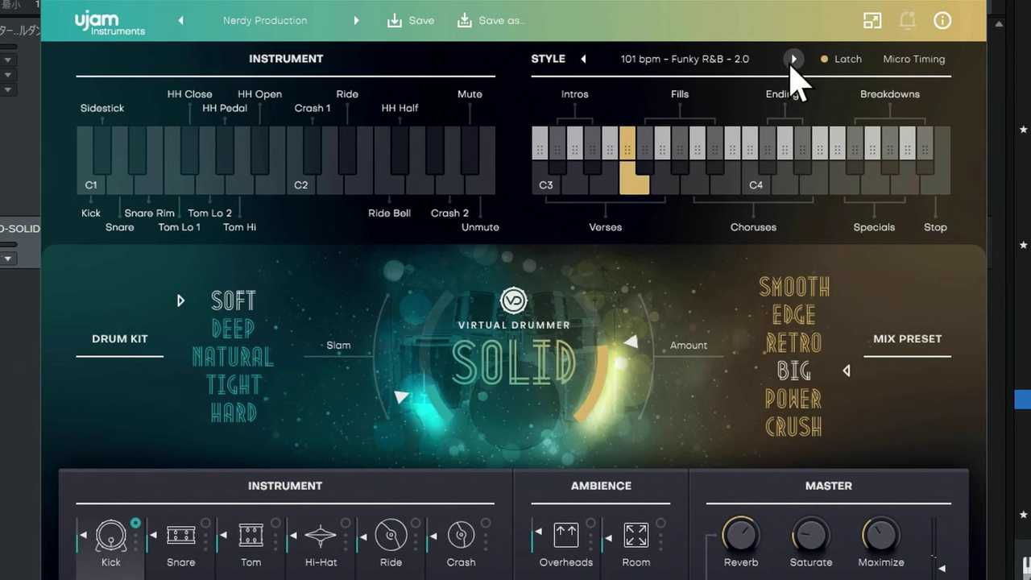
click(792, 61)
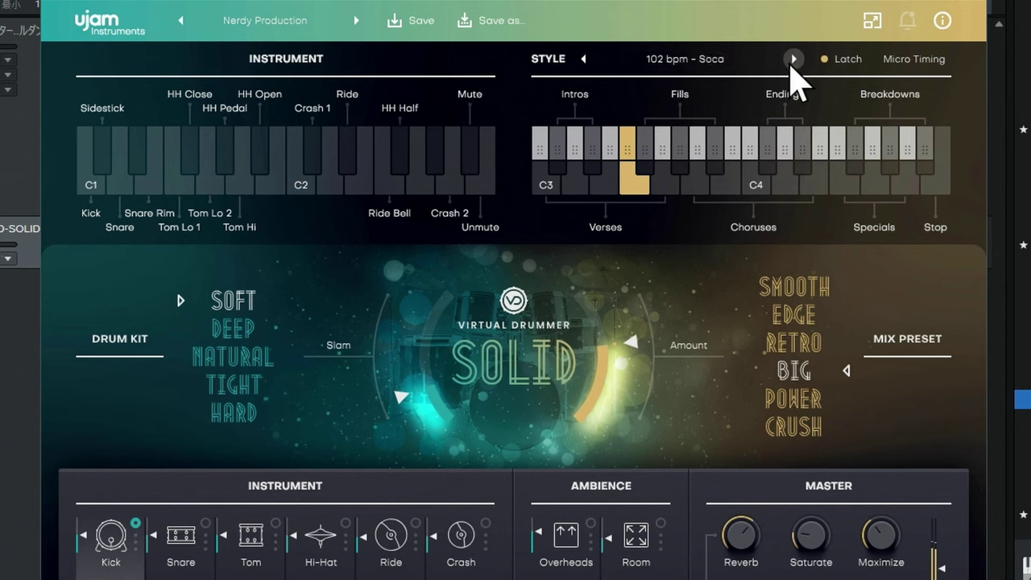
click(792, 62)
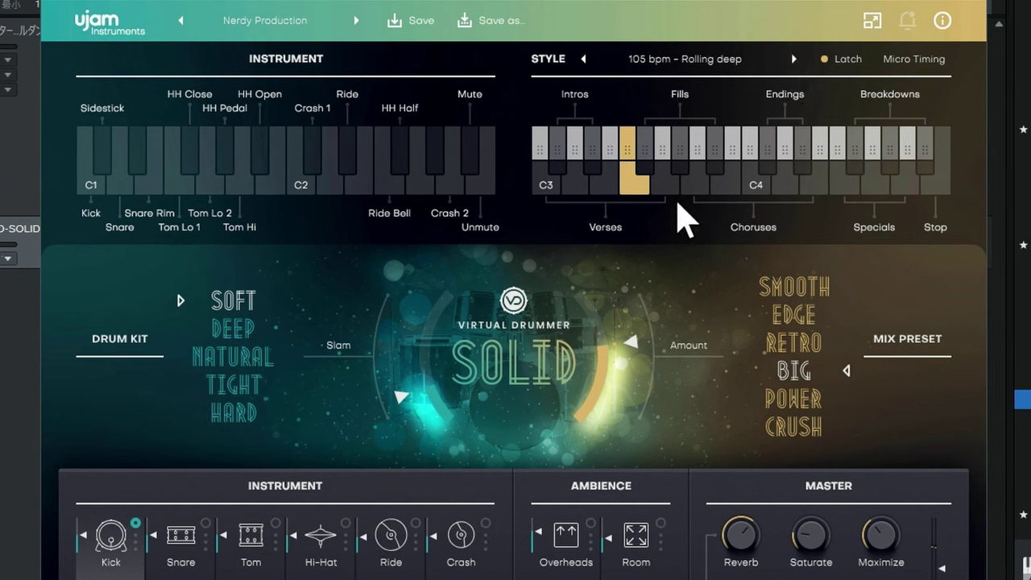
- Audition the G3 and D3 verse patterns of the Rolling deep style and turn Latch off
click(668, 191)
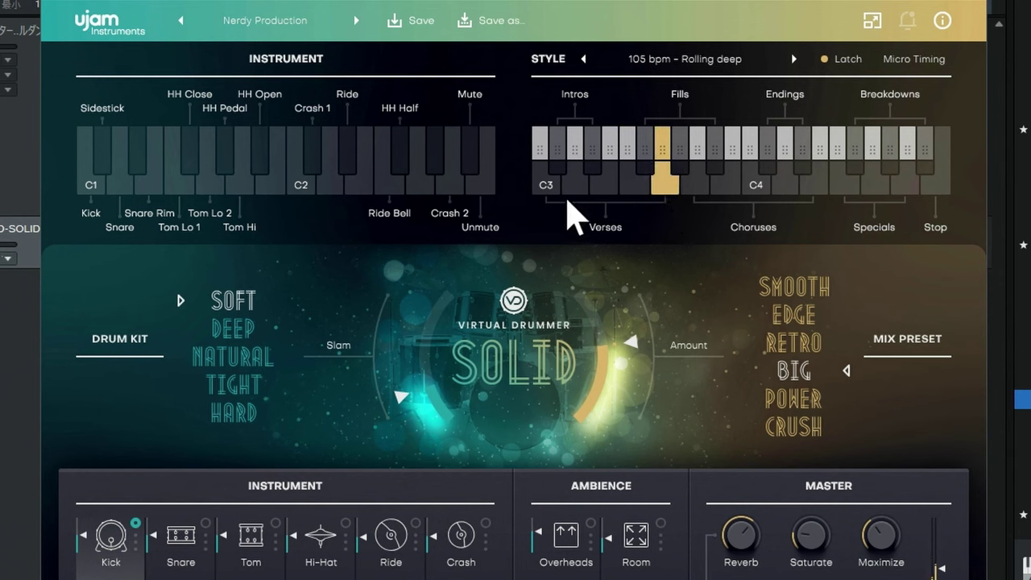
click(580, 185)
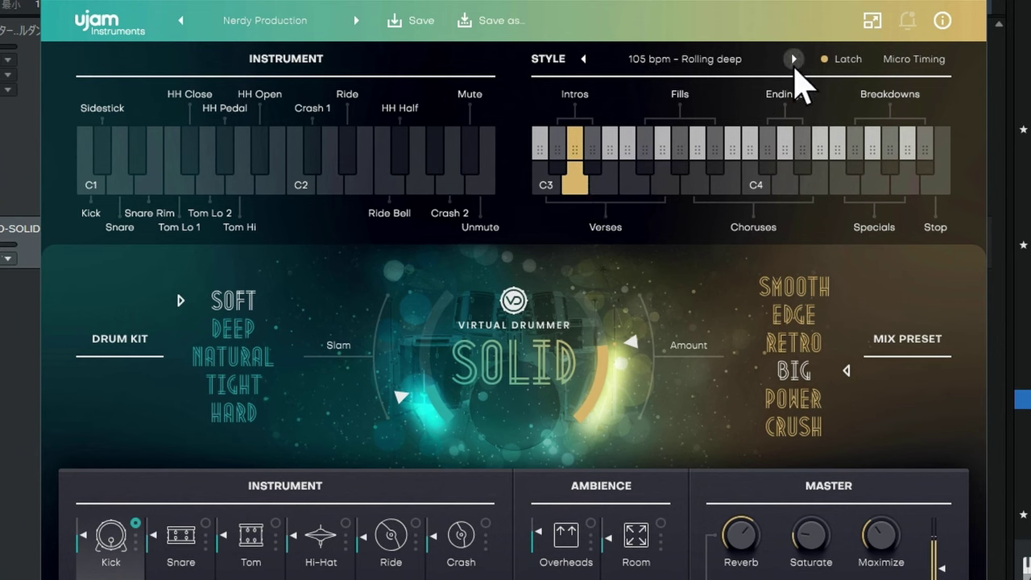
click(838, 60)
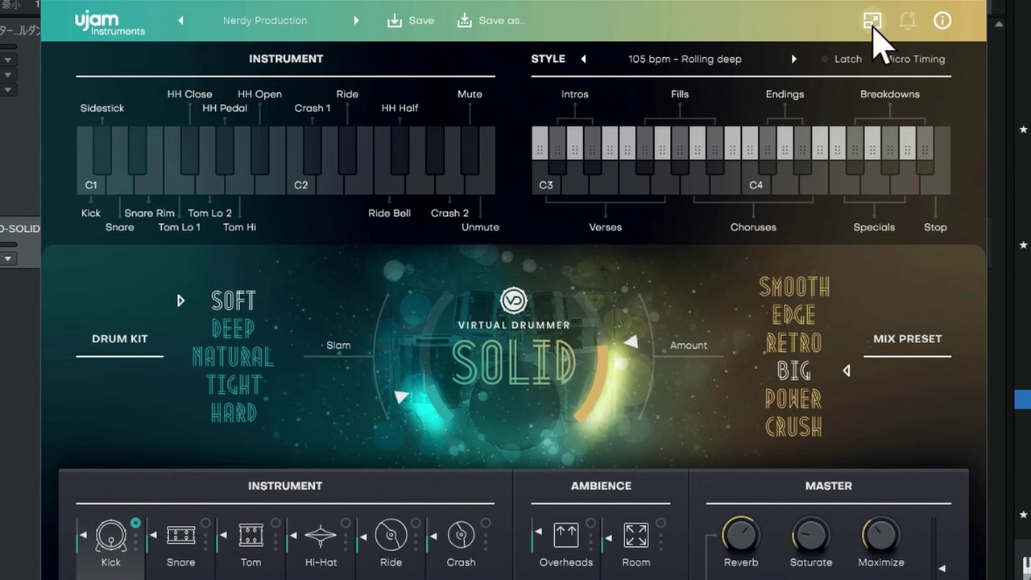
- Shrink the drum plugin window, move it clear of the drum track, and place its D3 verse pattern on the VD-SOLID track just before bar 4
click(873, 26)
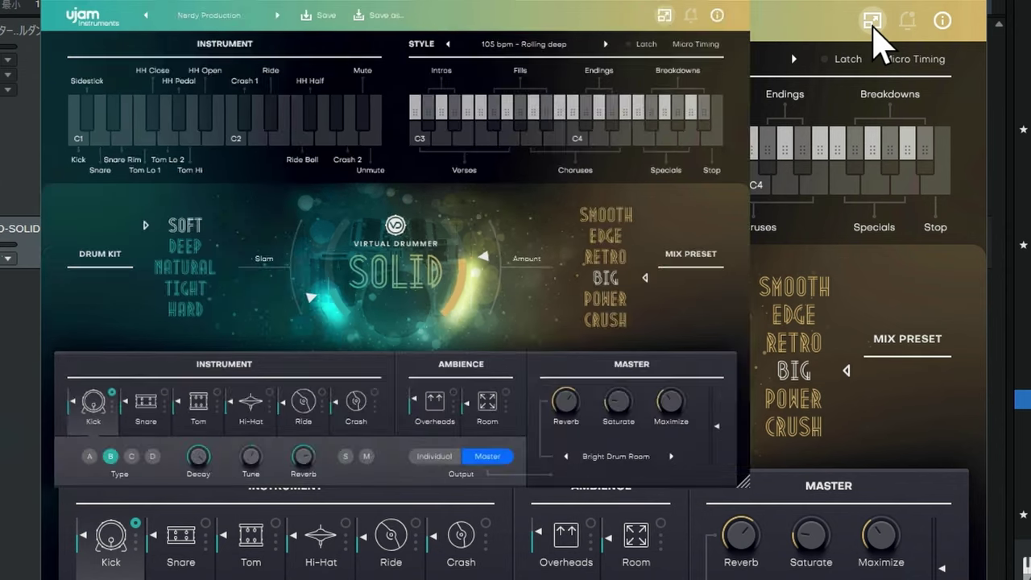
drag(867, 132, 877, 136)
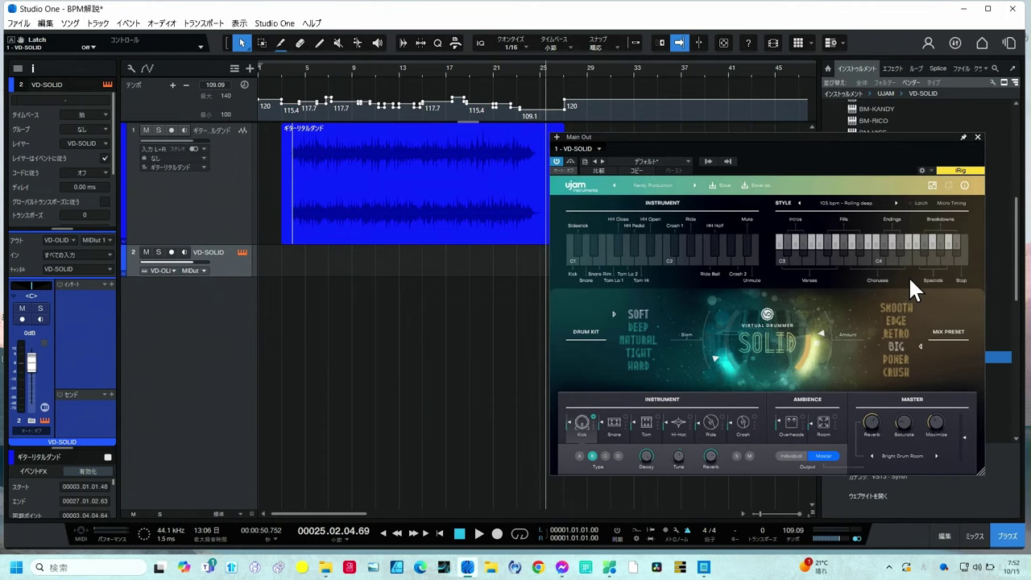
click(795, 262)
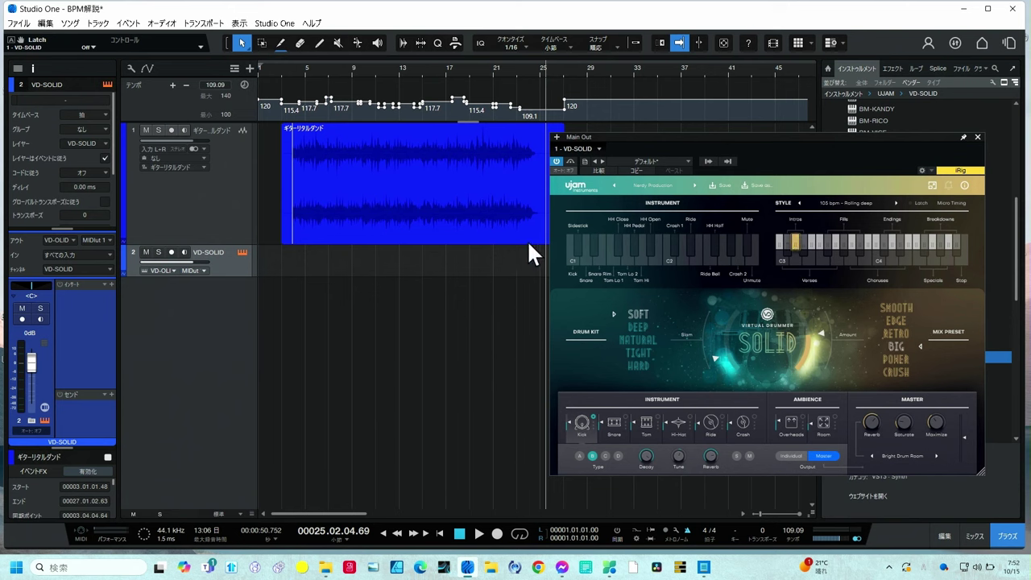
drag(531, 254, 304, 266)
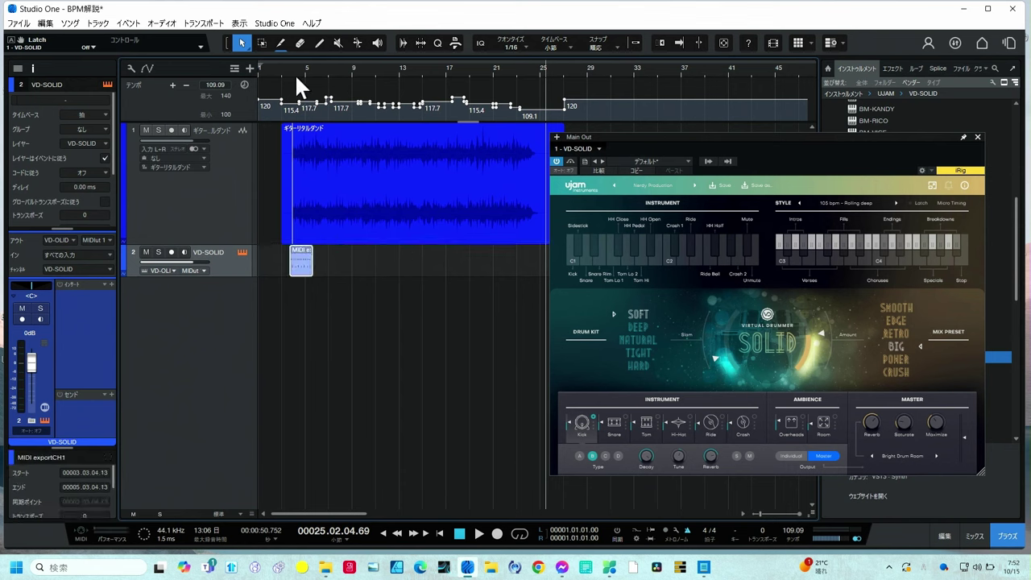
- Put the playhead at bar 4 and shift the guitar event so its first note lines up with that downbeat
drag(289, 71, 322, 131)
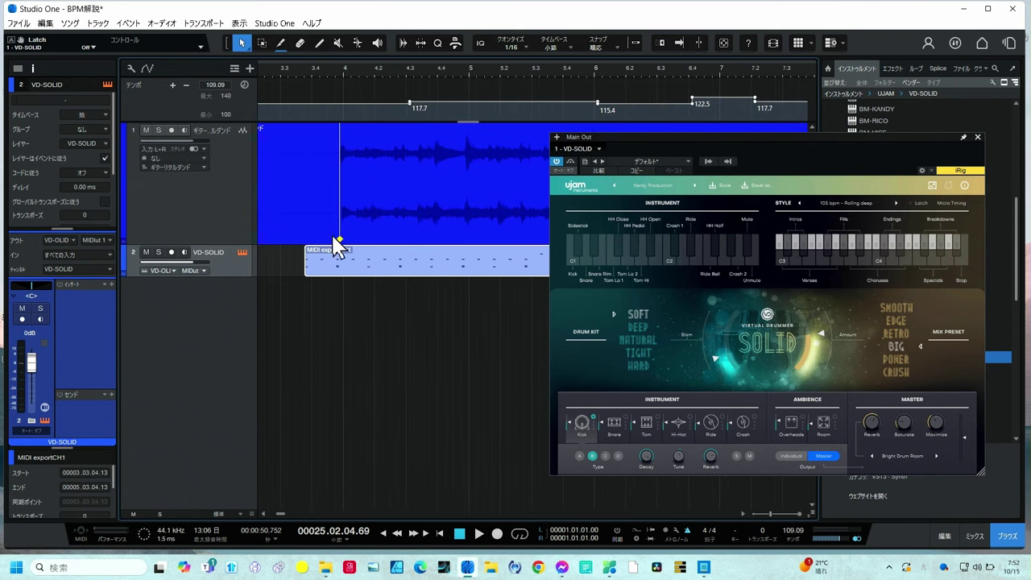
click(343, 70)
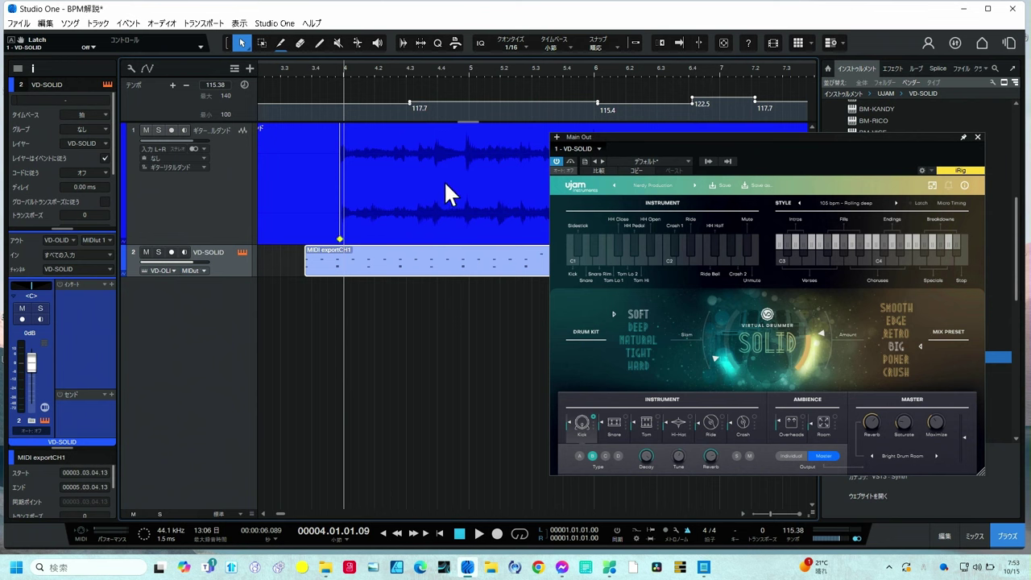
click(365, 179)
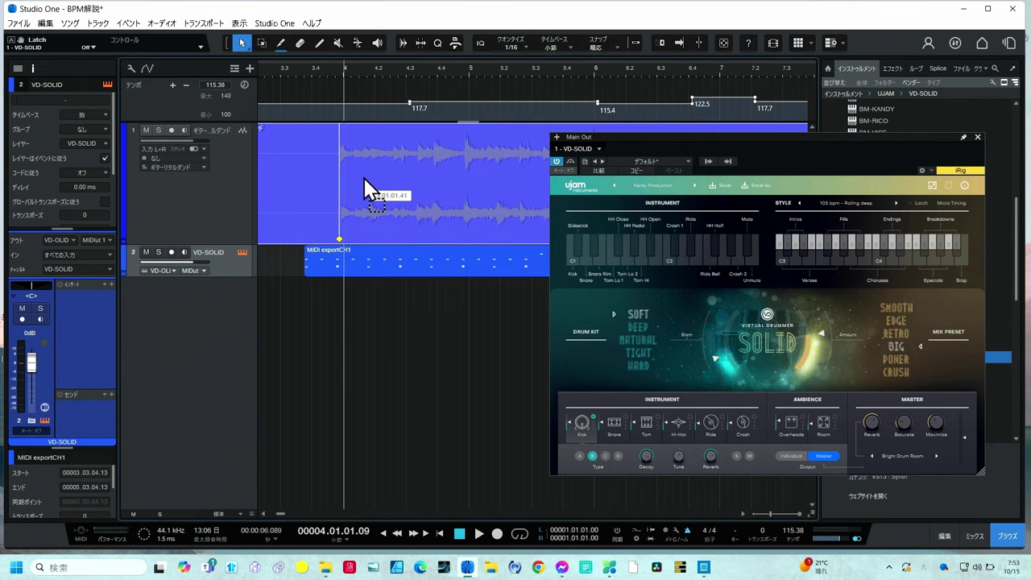
drag(365, 179, 368, 178)
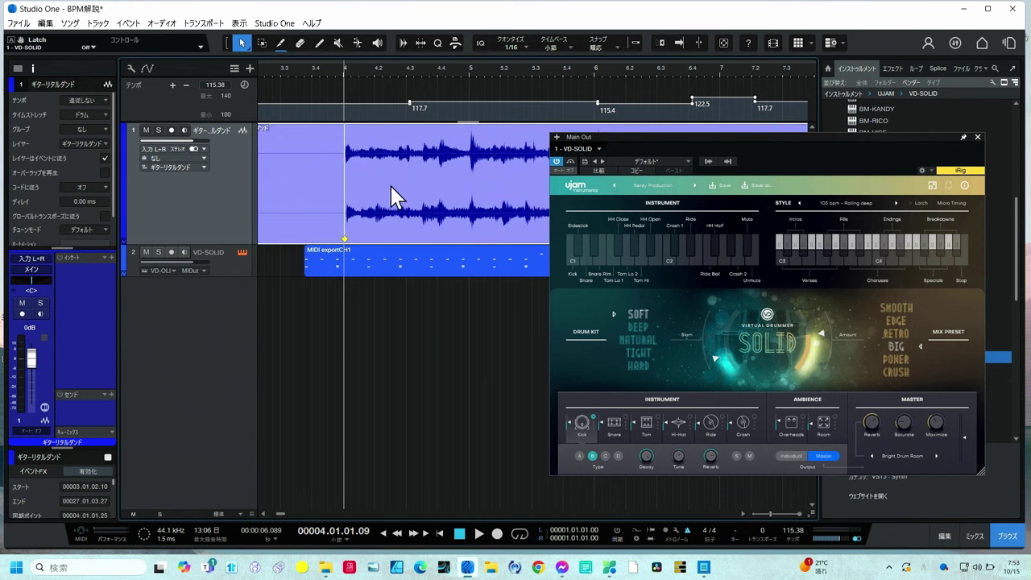
drag(391, 186, 386, 105)
drag(398, 178, 396, 133)
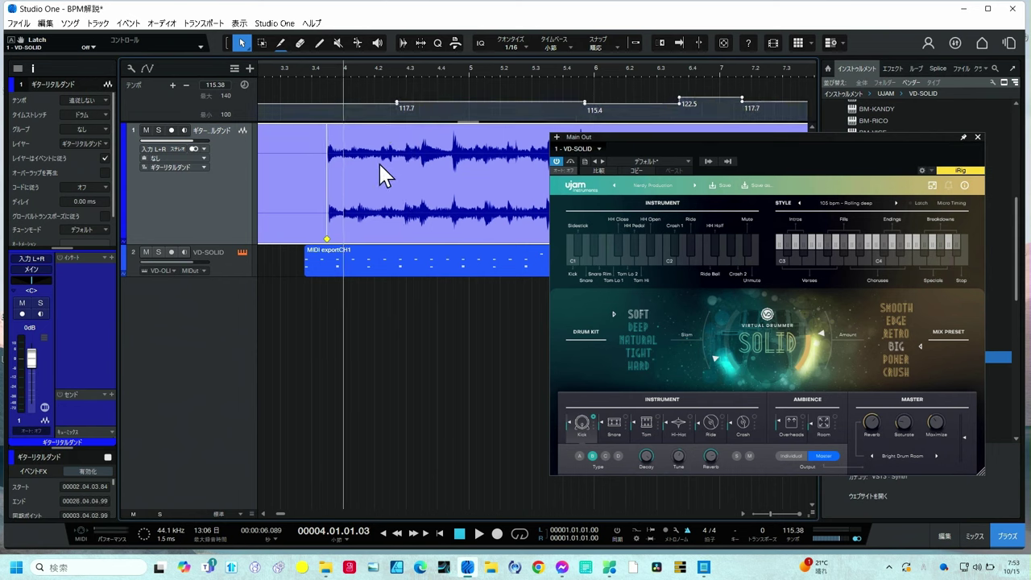
mouse_move(380, 165)
mouse_down()
mouse_move(403, 175)
mouse_move(402, 103)
mouse_up()
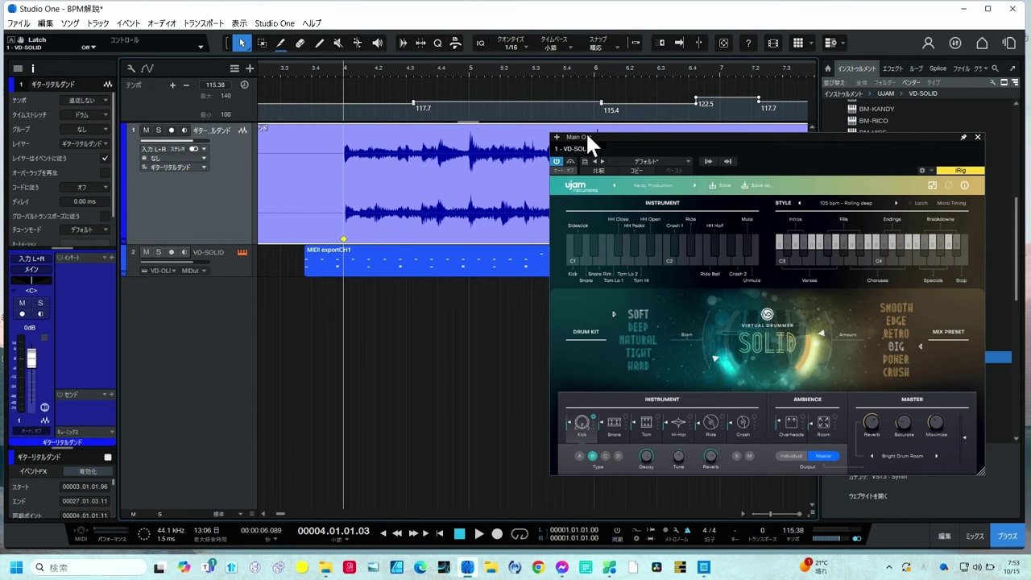
- Enable snapping and move the drum pattern so it starts exactly at bar 4 (00004.01.01.00)
click(634, 44)
drag(366, 264, 401, 267)
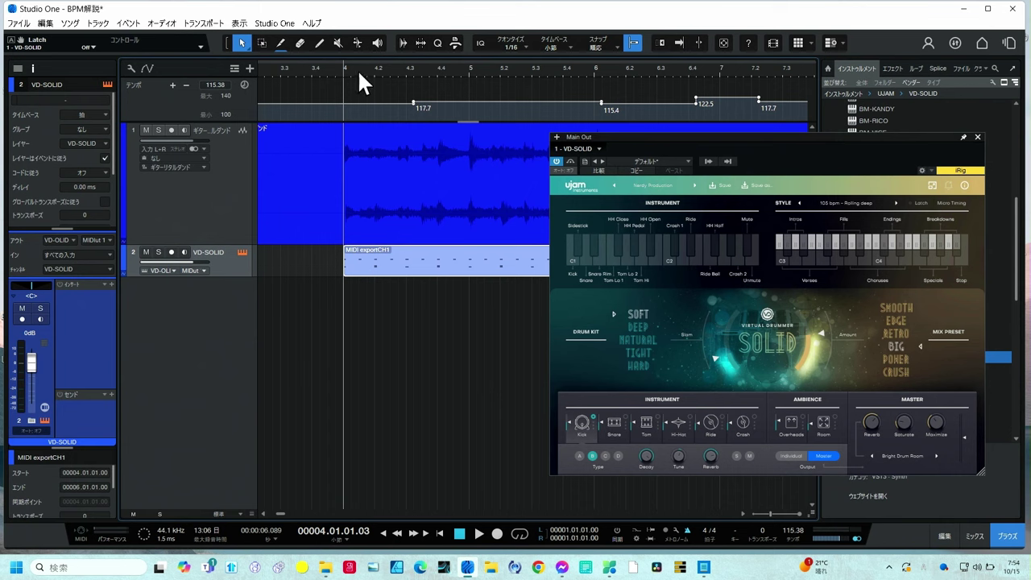
- Duplicate the two-bar drum pattern nine times in a row so the drums run from bar 4 to bar 24
scroll(359, 73, down, 3)
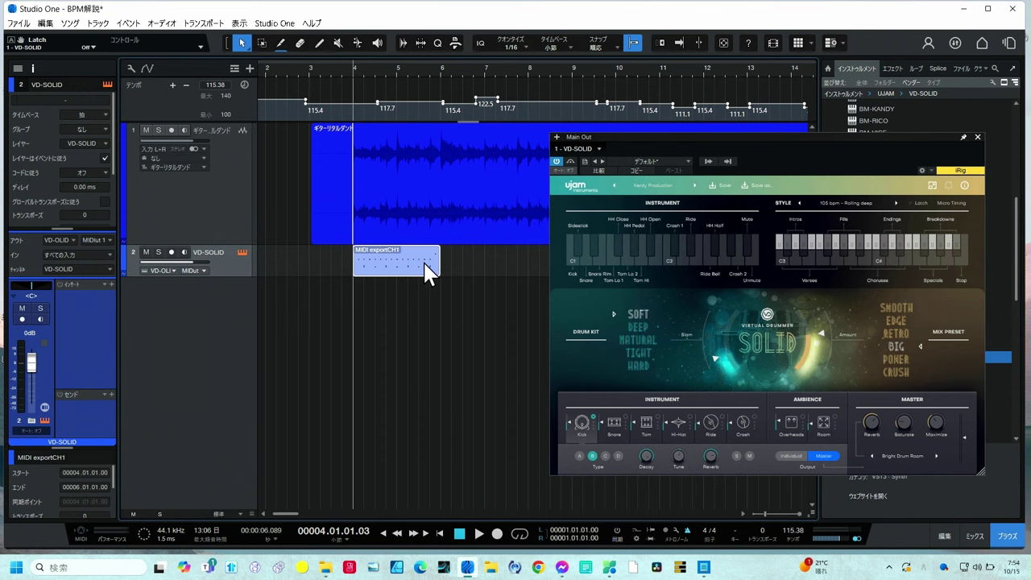
scroll(459, 74, down, 3)
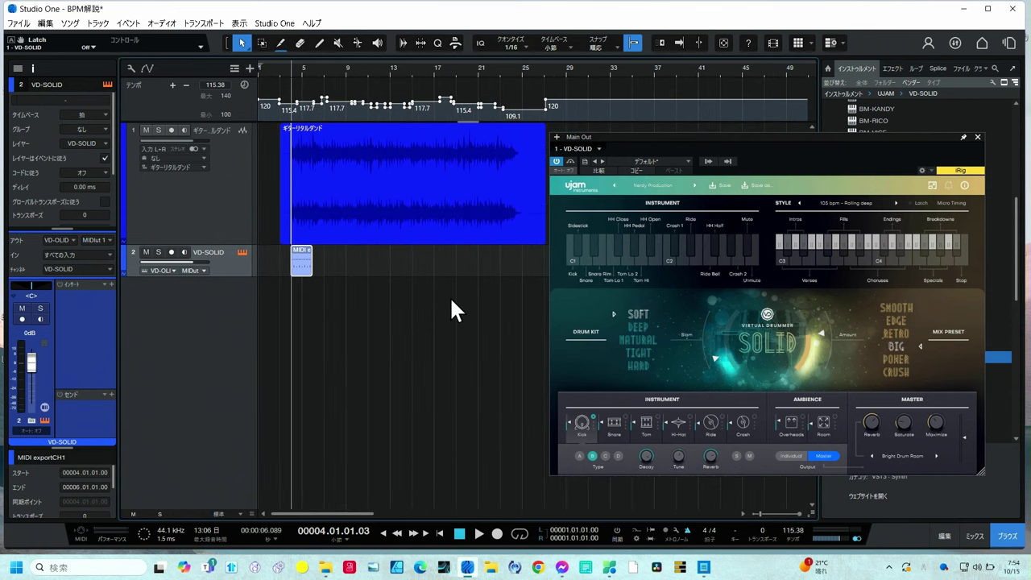
key(d)
key(d)
key(d)
key(d)
key(d)
key(d)
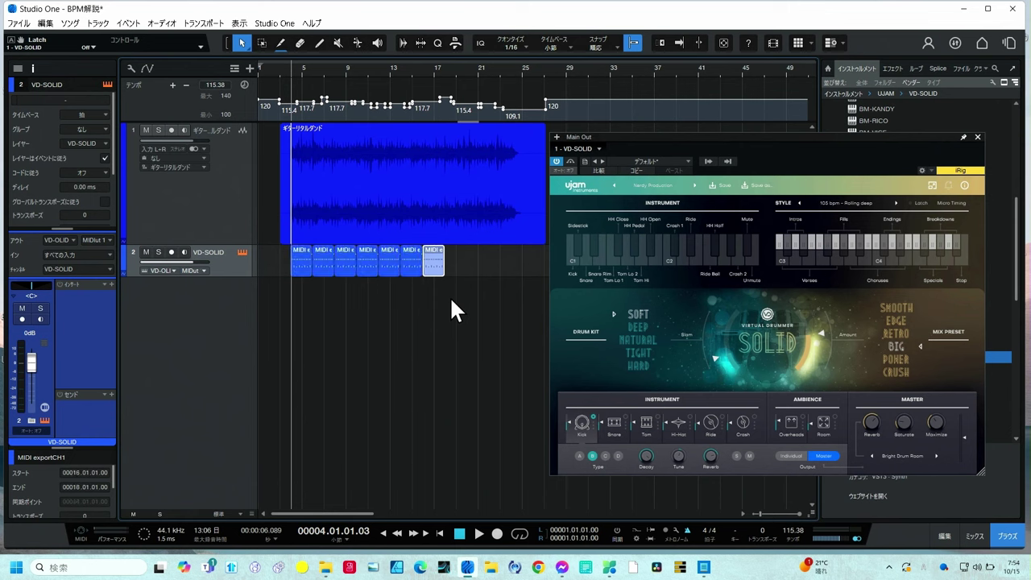
key(d)
key(d)
key(d)
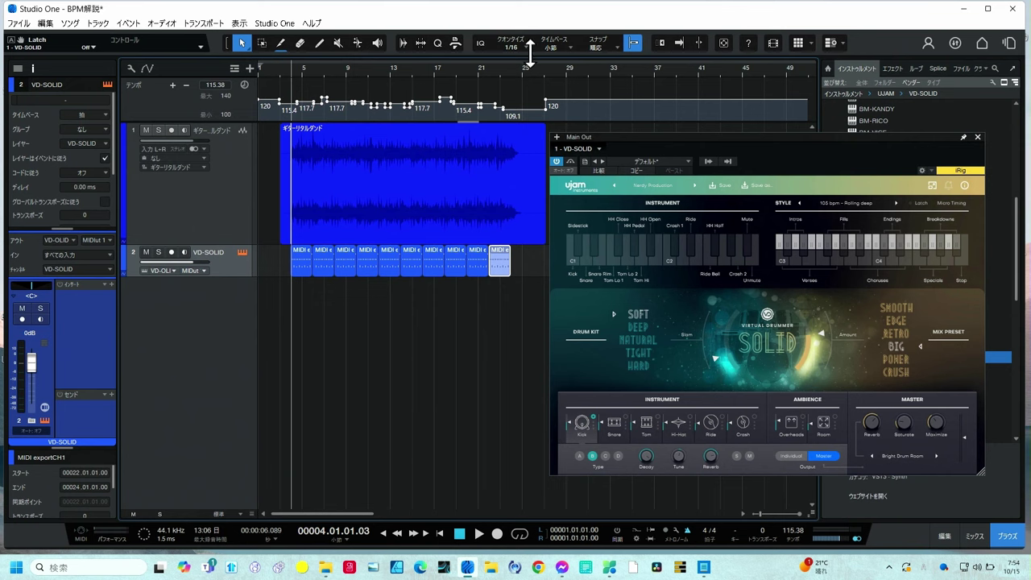
- Audition the second Endings pattern and place it on the VD-SOLID track at bar 24, after the last verse pattern
drag(516, 72, 590, 172)
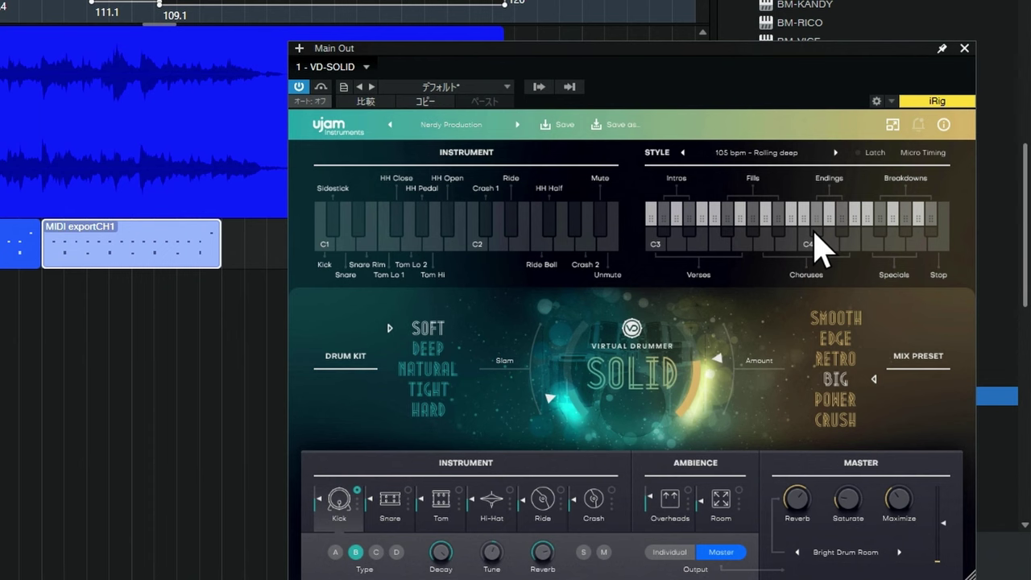
click(842, 235)
click(841, 215)
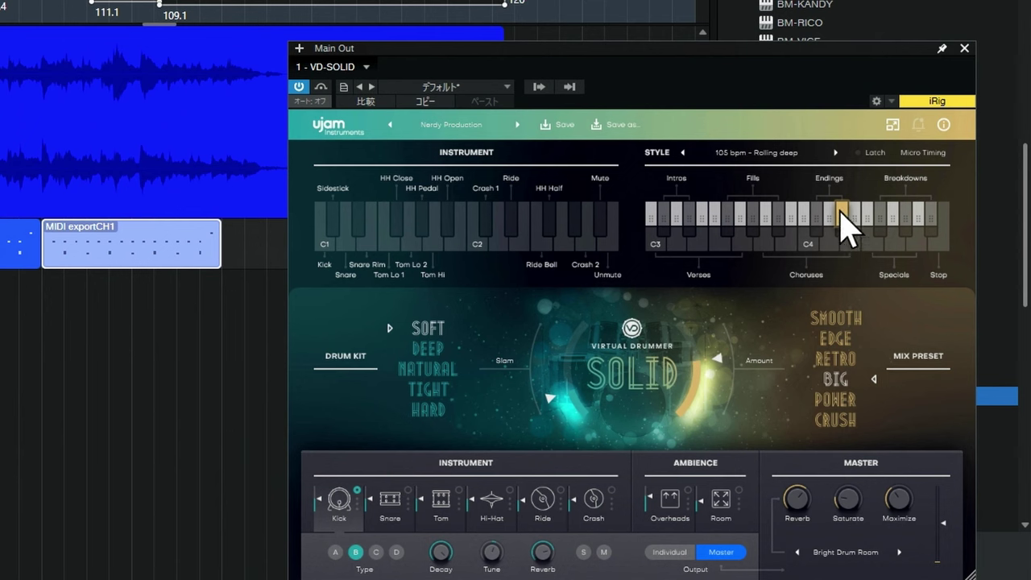
drag(841, 213, 251, 250)
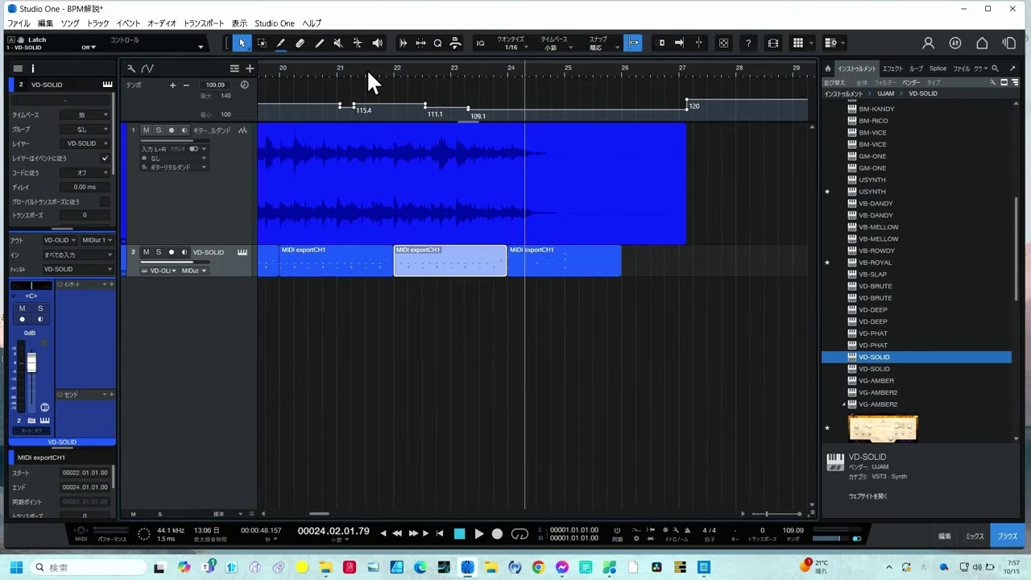
- Fit the whole arrangement in view and play the guitar with the drums from just before bar 4 to past bar 25
drag(368, 71, 290, 44)
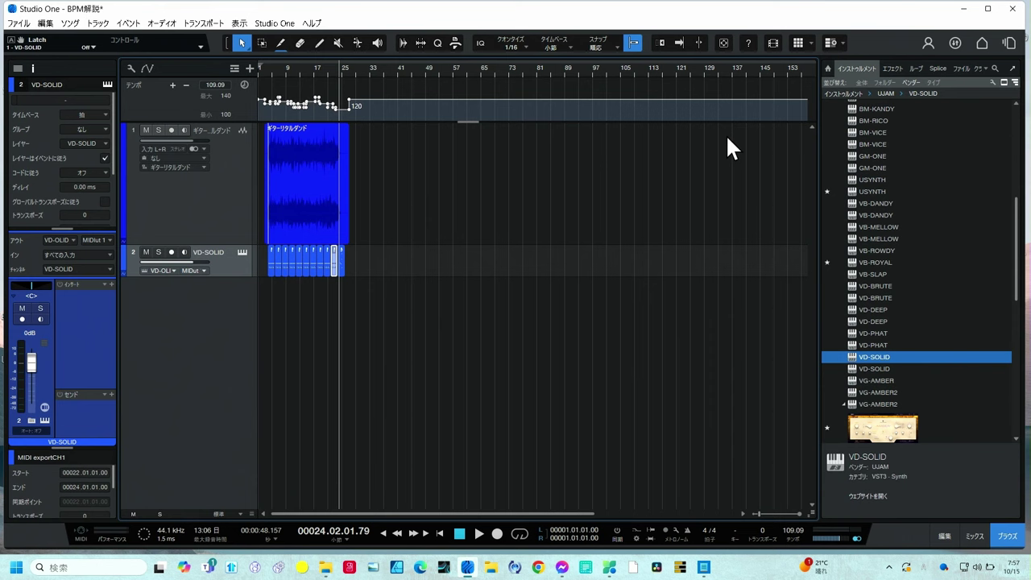
click(724, 44)
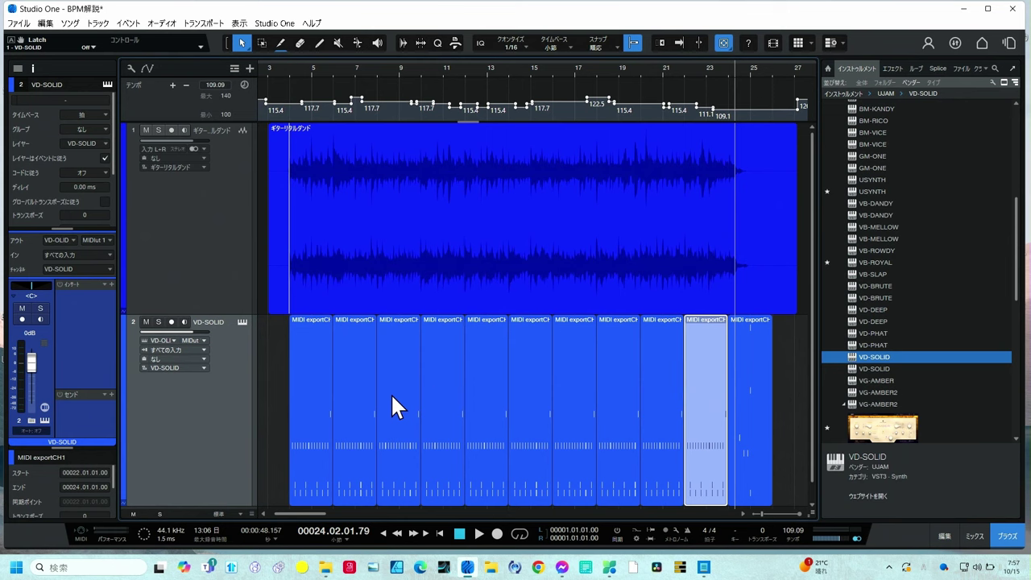
key(z)
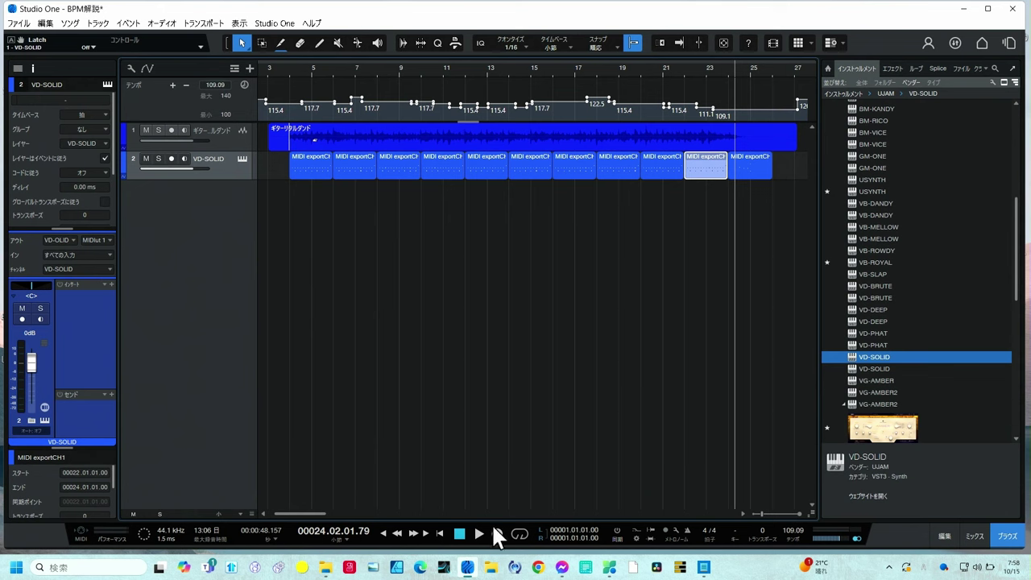
click(281, 68)
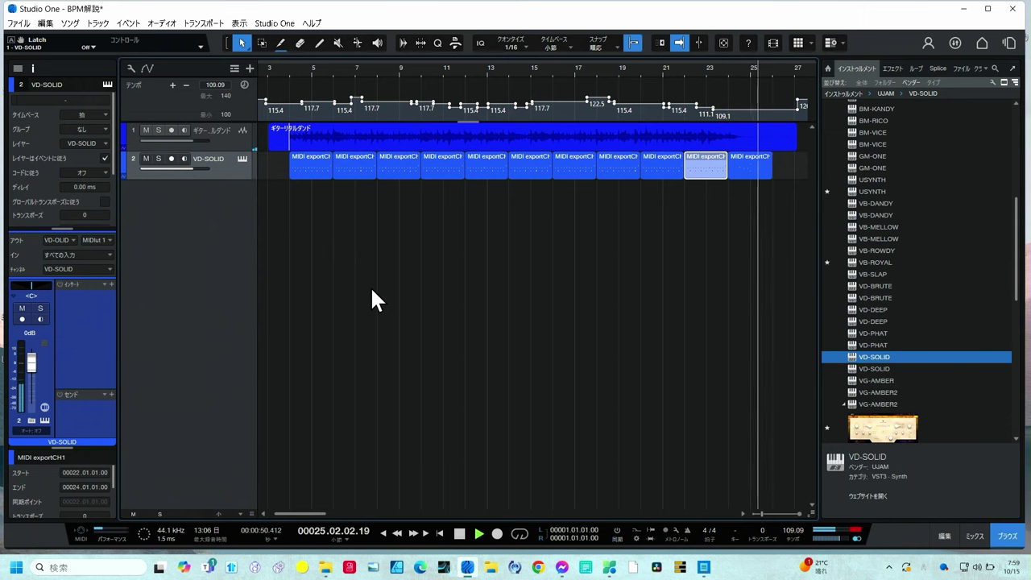
key(space)
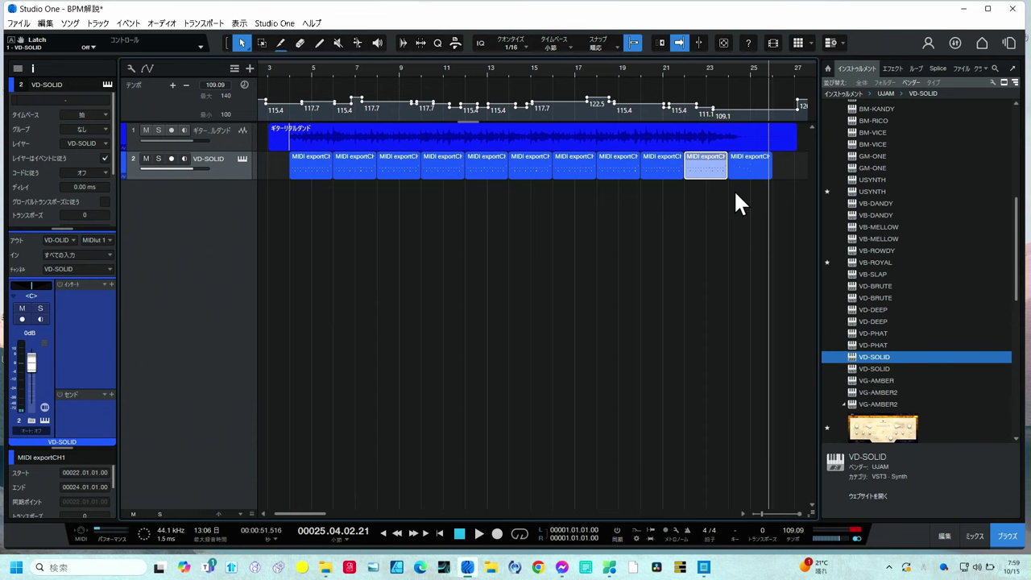
- Open the ending drum event at bar 24 in the note editor and examine its notes
click(745, 171)
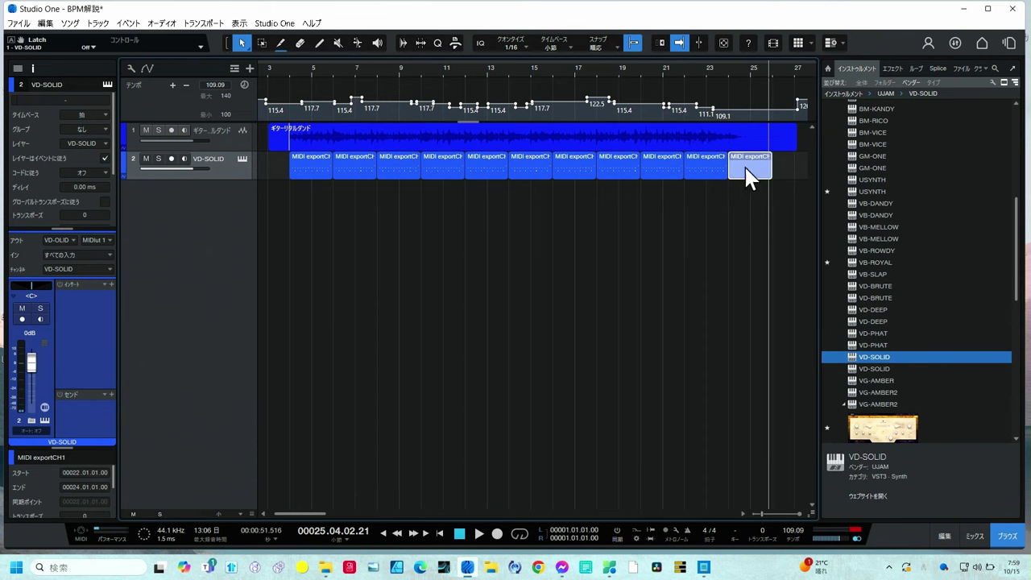
double_click(744, 169)
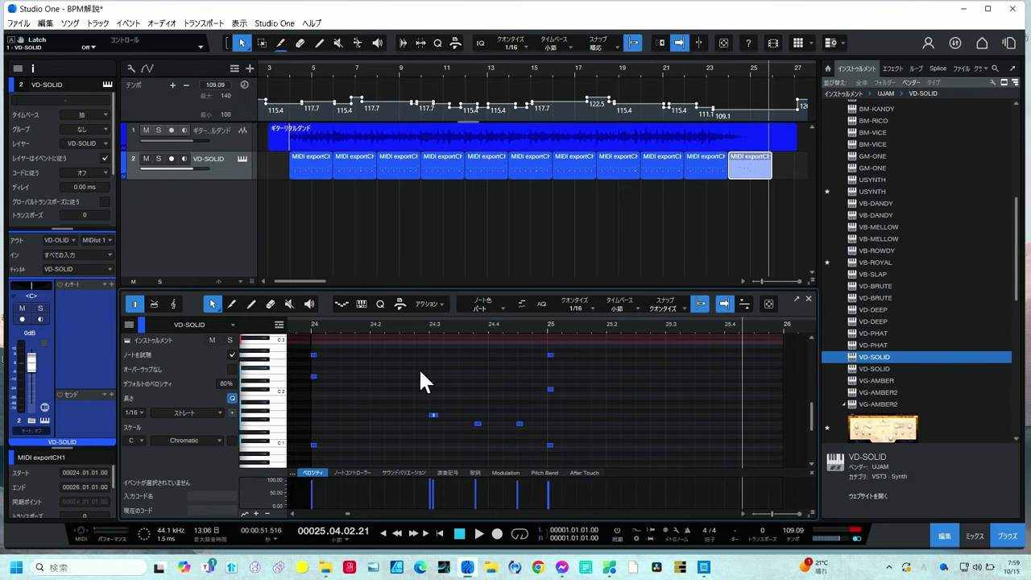
mouse_move(422, 326)
mouse_down()
mouse_move(424, 357)
mouse_move(421, 334)
mouse_up()
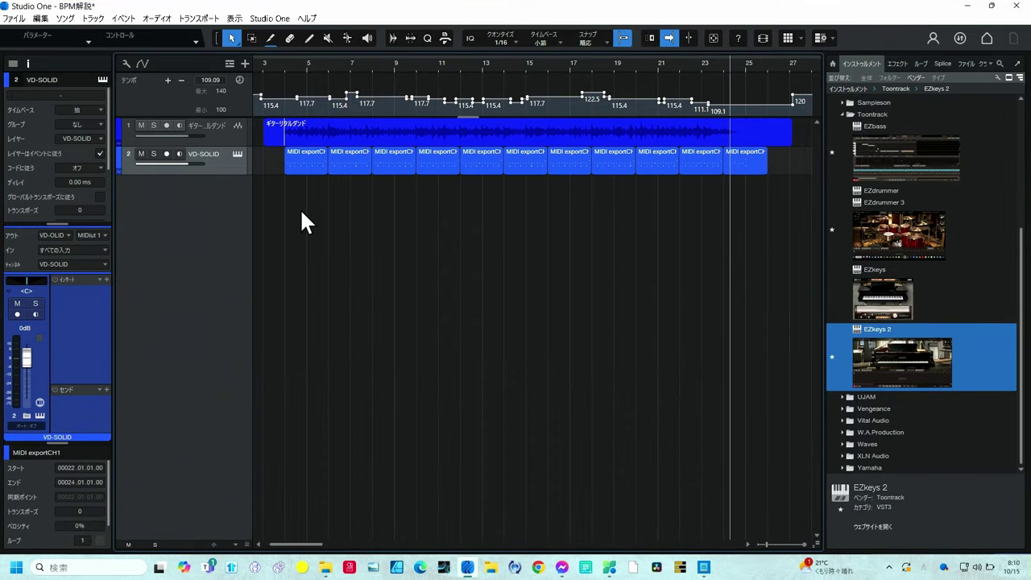
- Show the chord track above the tempo track
click(230, 63)
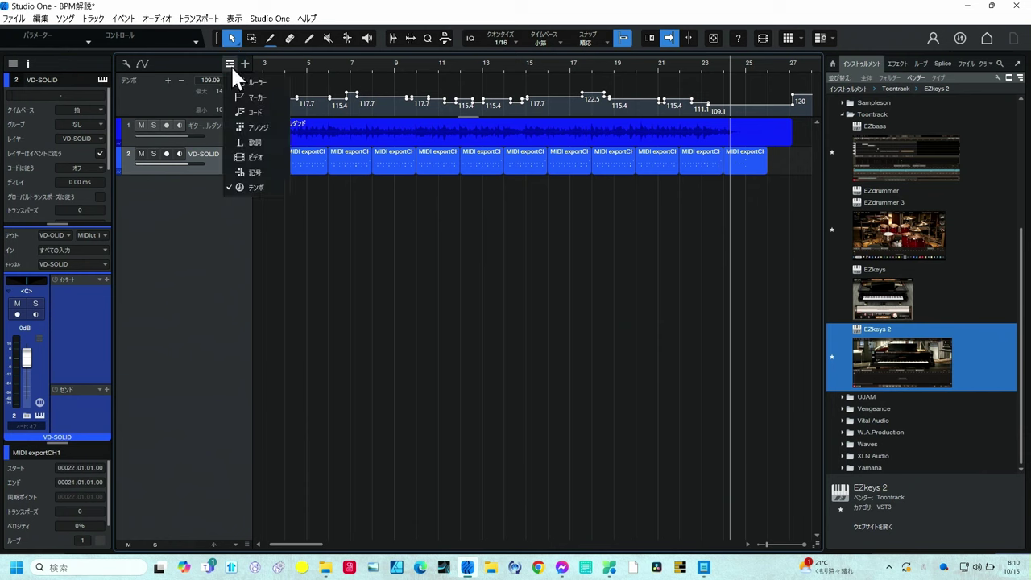
click(239, 112)
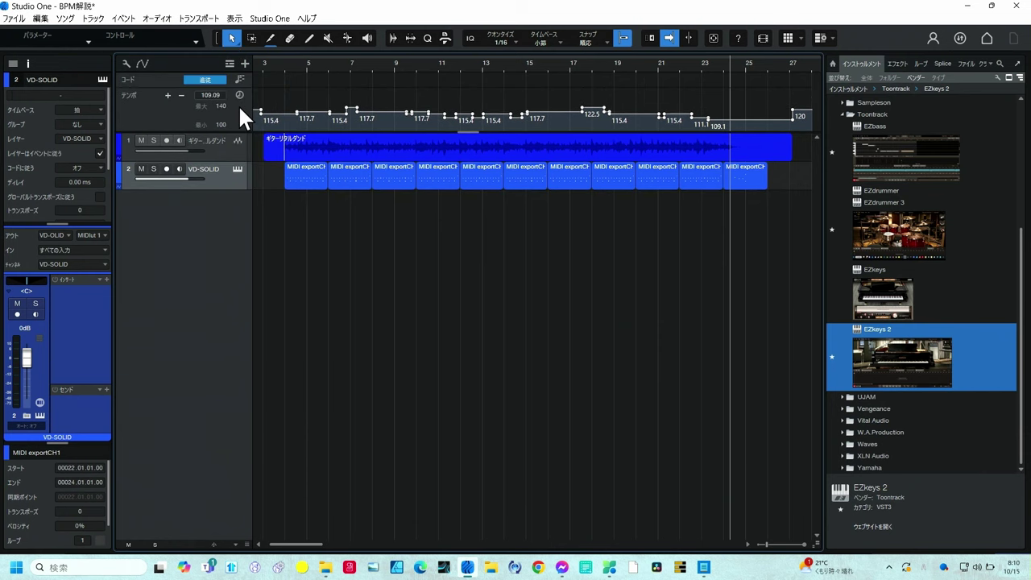
- Extract the chords of the guitar recording on track 1 onto the chord track
click(332, 150)
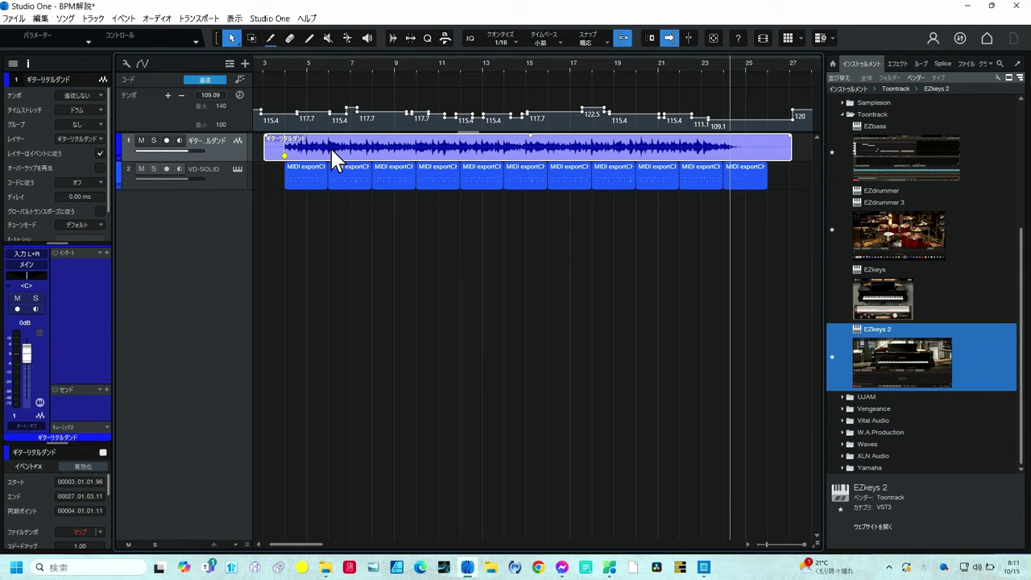
drag(330, 146, 339, 91)
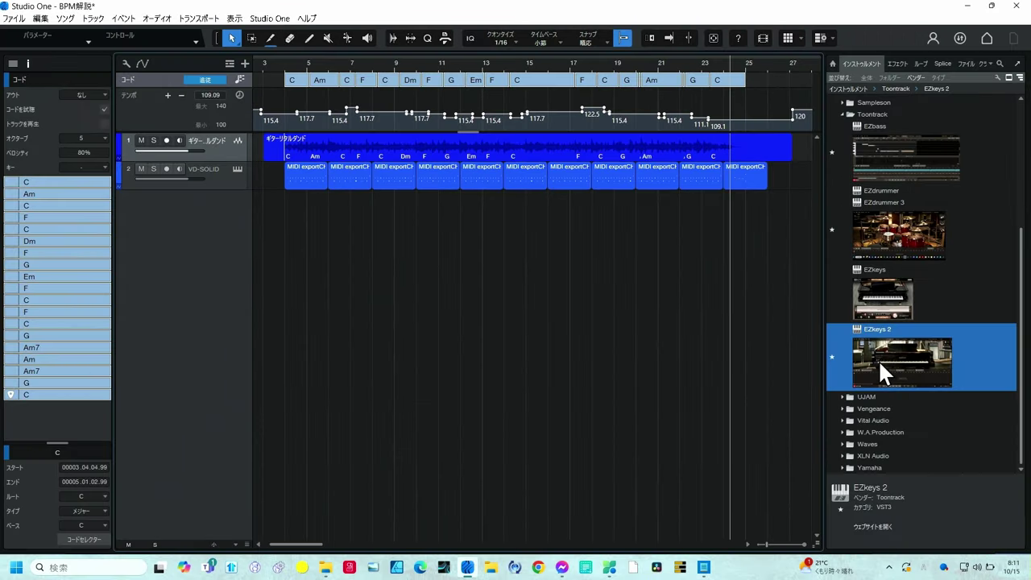
- Add EZkeys 2 as an instrument track, show its Keys view, and move its window below the arrangement tracks
drag(878, 359, 214, 242)
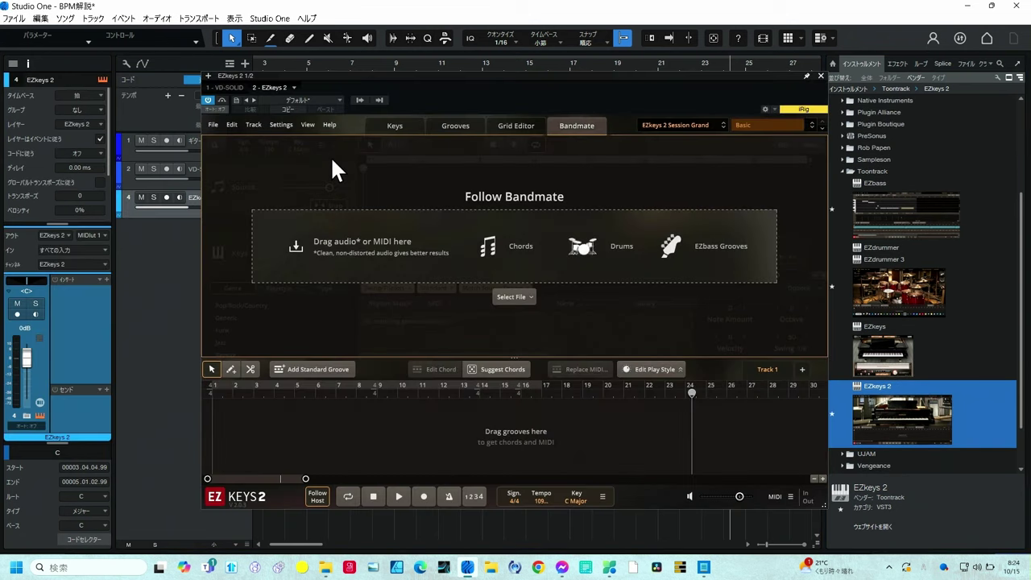
click(392, 126)
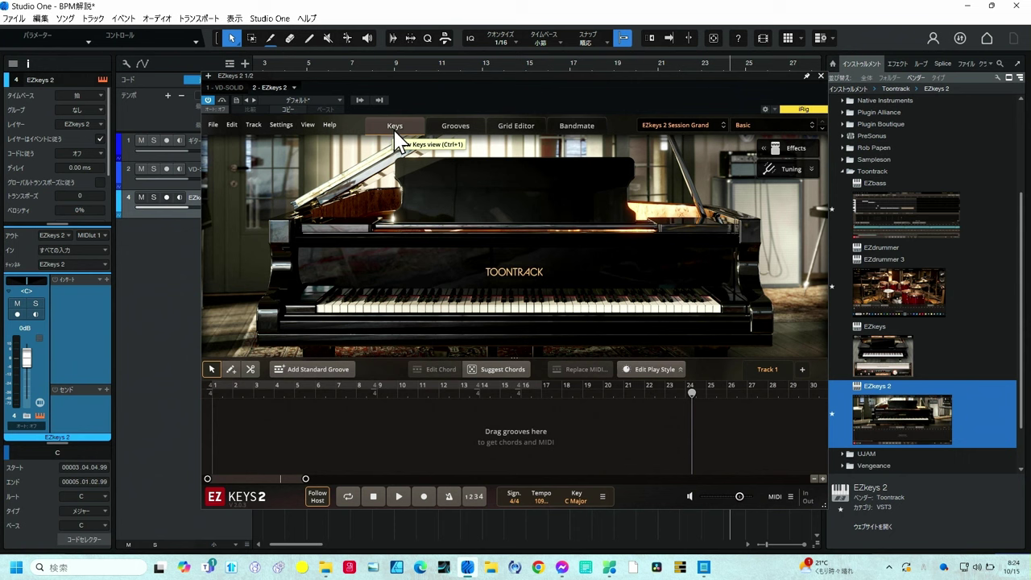
drag(592, 75, 512, 330)
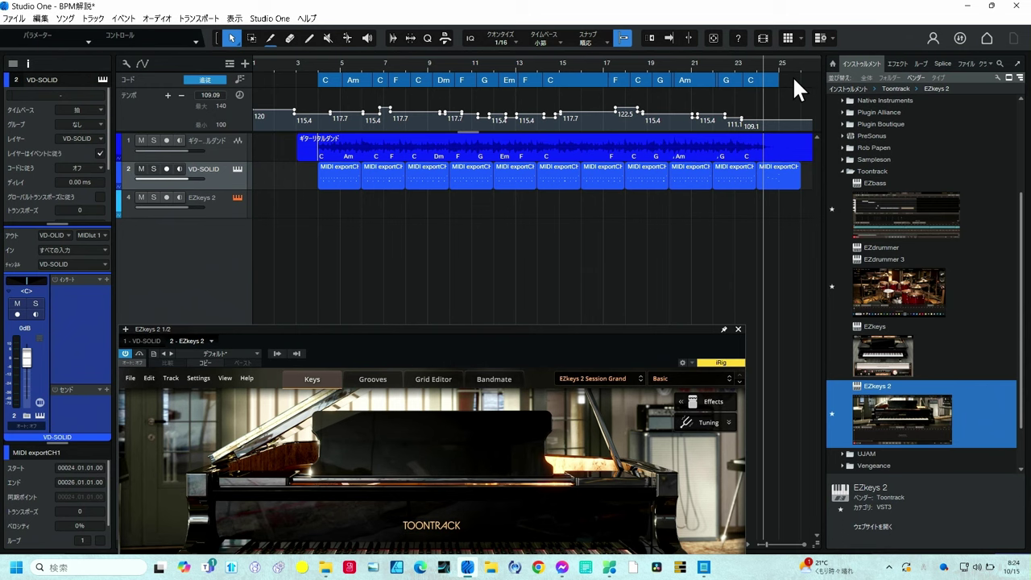
- Copy all chords from the chord track onto the EZkeys 2 track and merge them into a single event
drag(792, 75, 315, 83)
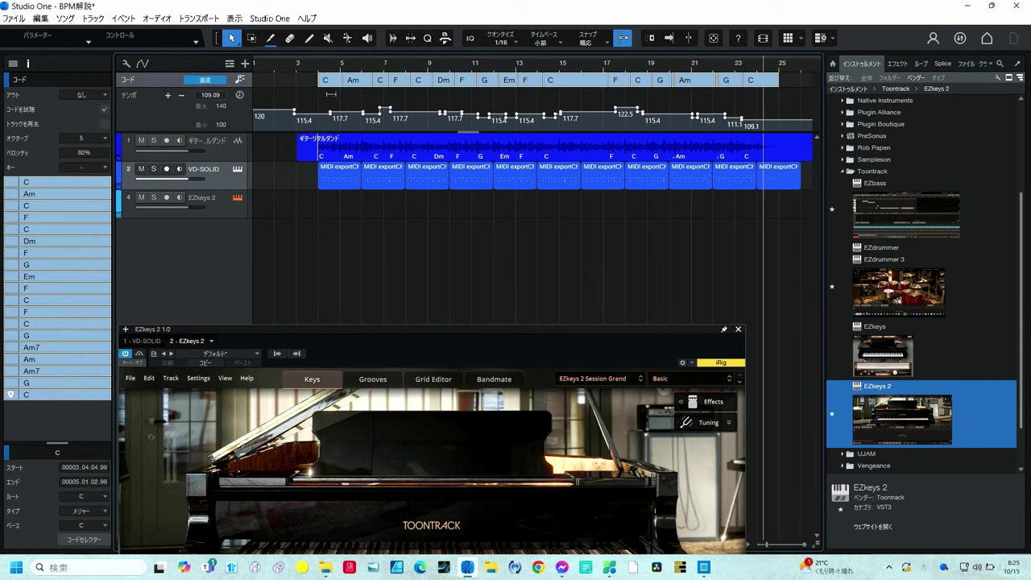
drag(330, 81, 330, 202)
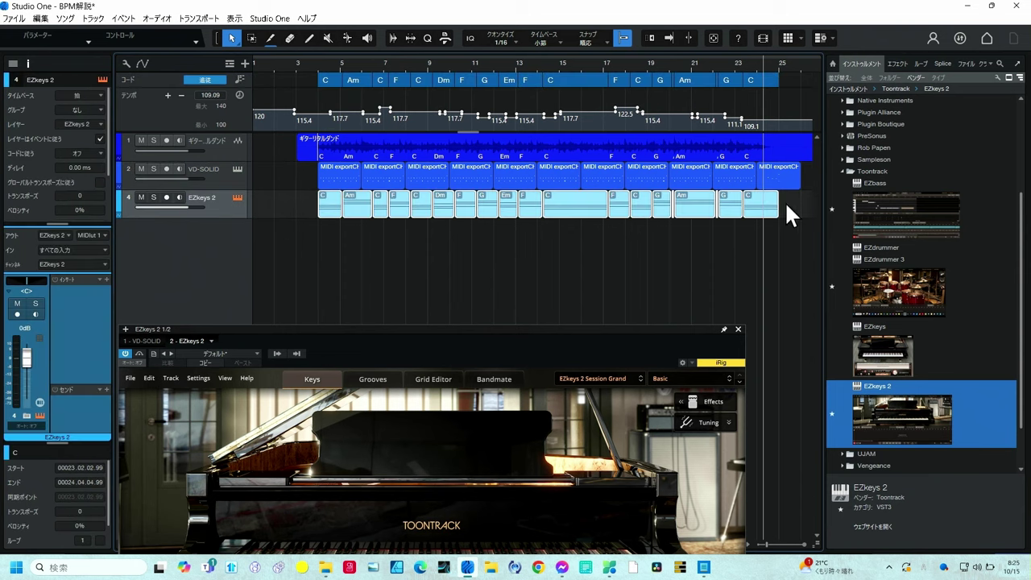
drag(794, 203, 311, 206)
key(g)
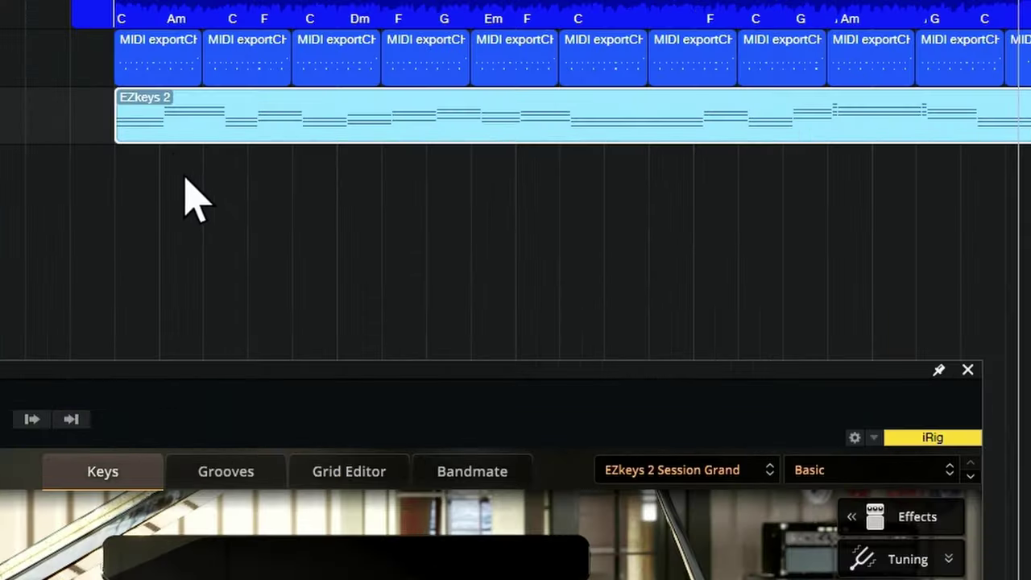
- Rename the merged EZkeys 2 chord event as TEST11111
right_click(161, 108)
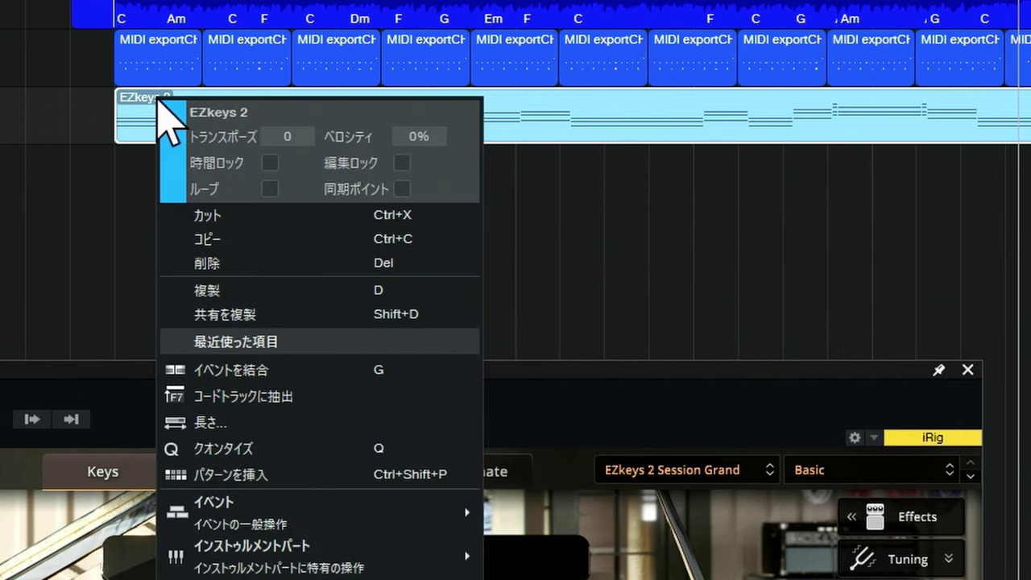
click(252, 112)
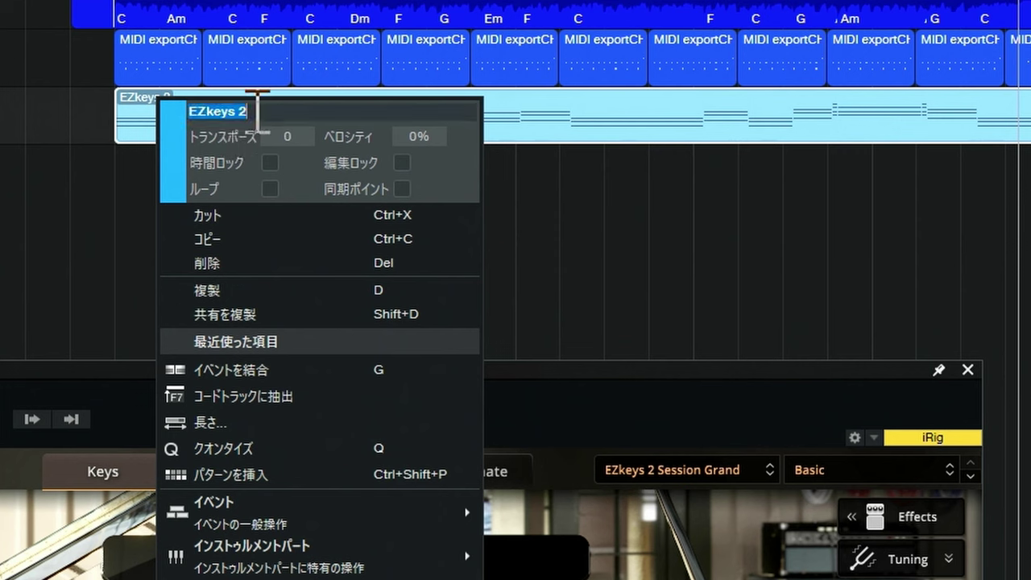
text(T)
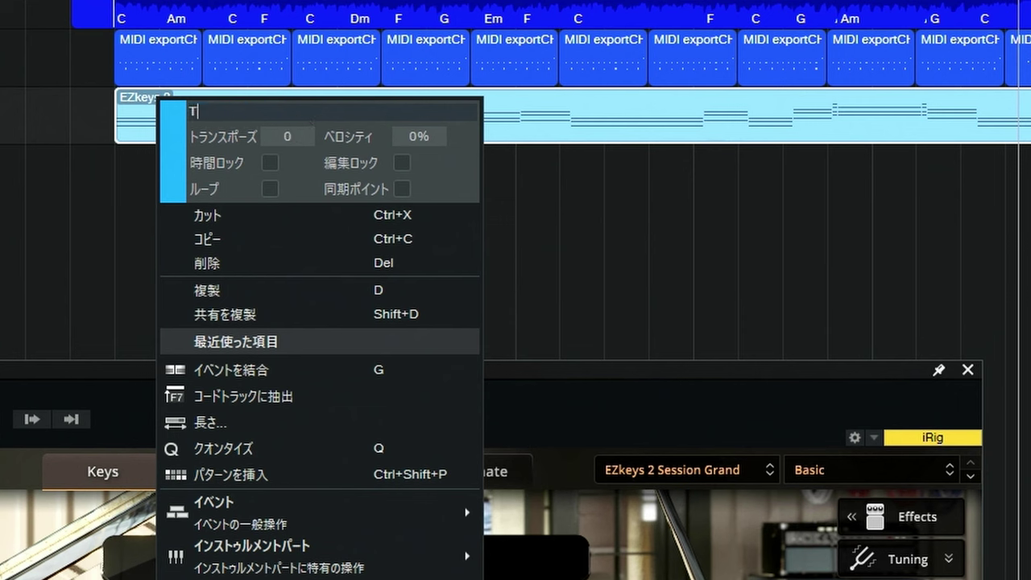
text(EST11111)
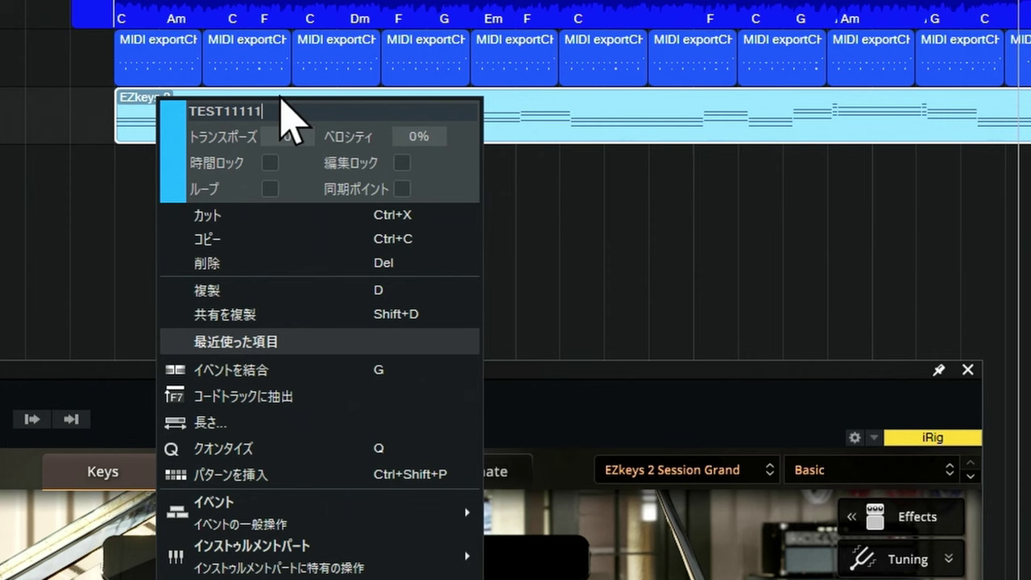
key(Return)
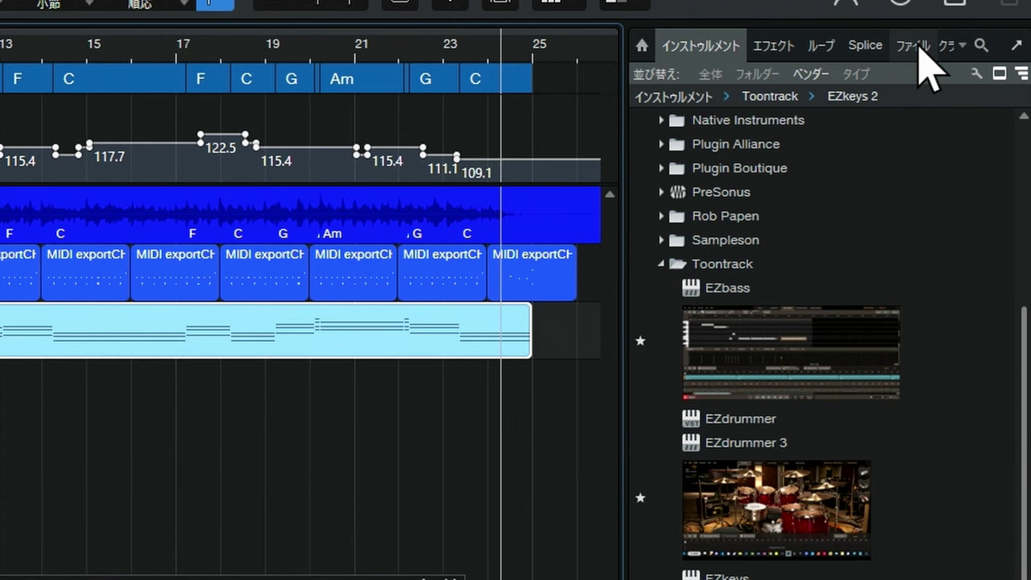
- Export the TEST11111 event as a MIDI file into the desktop folder MIDI書き出し
click(920, 46)
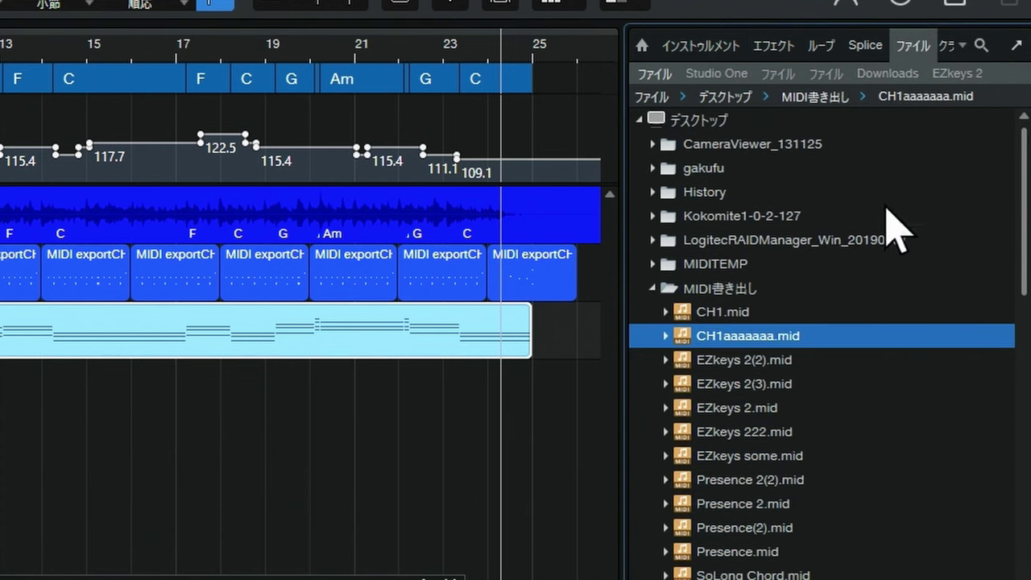
click(736, 295)
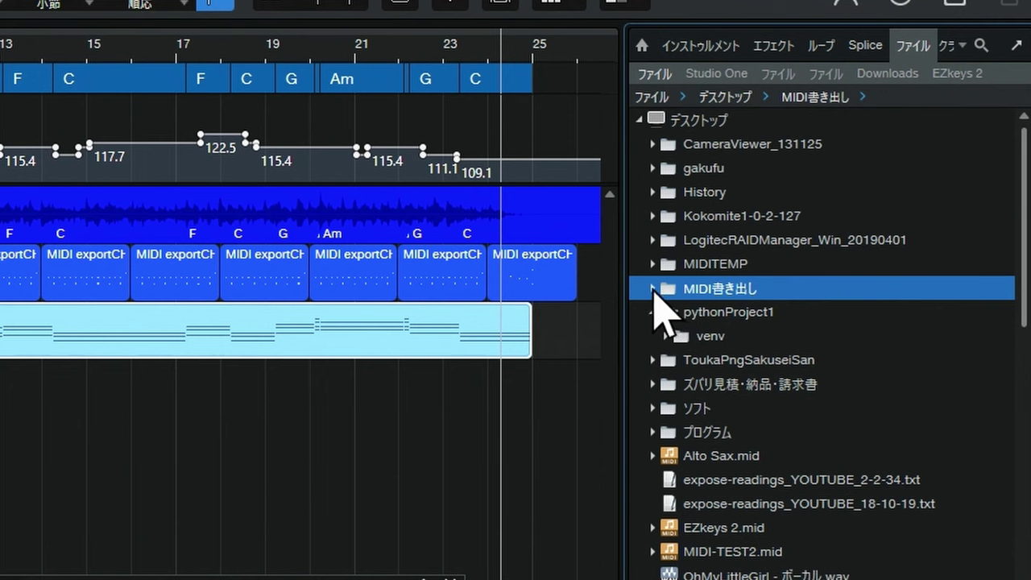
click(653, 288)
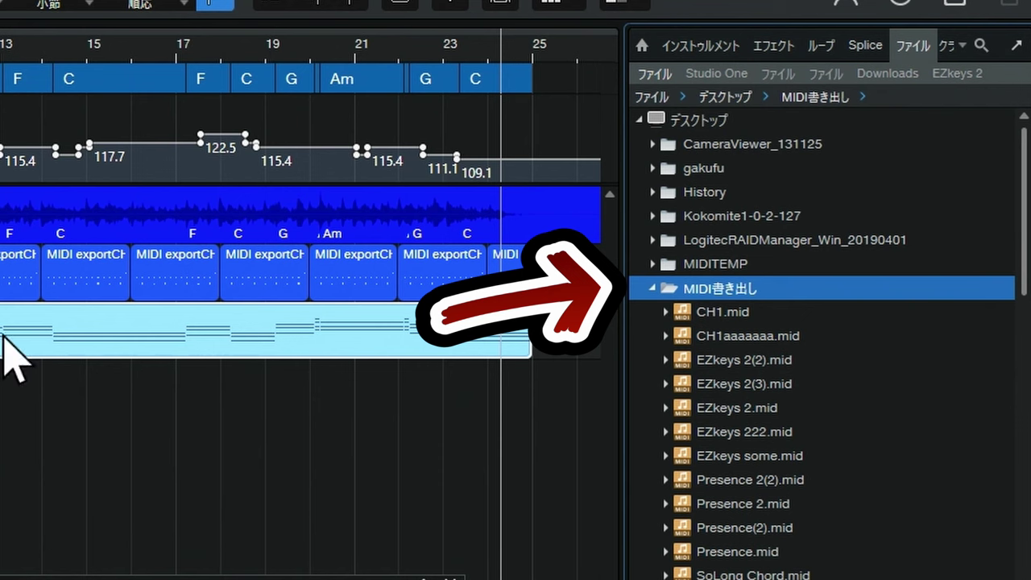
drag(110, 338, 697, 288)
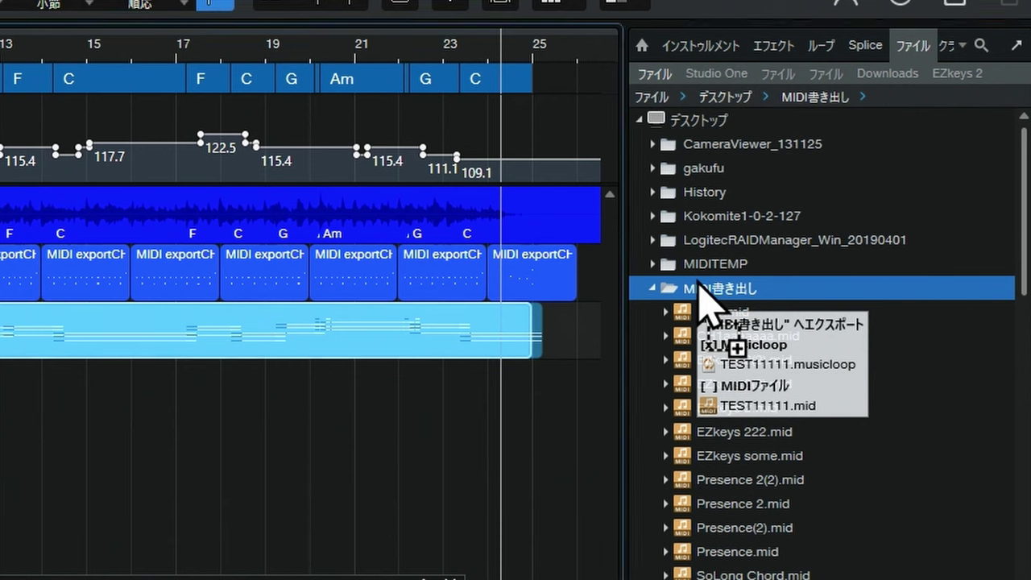
drag(697, 284, 697, 283)
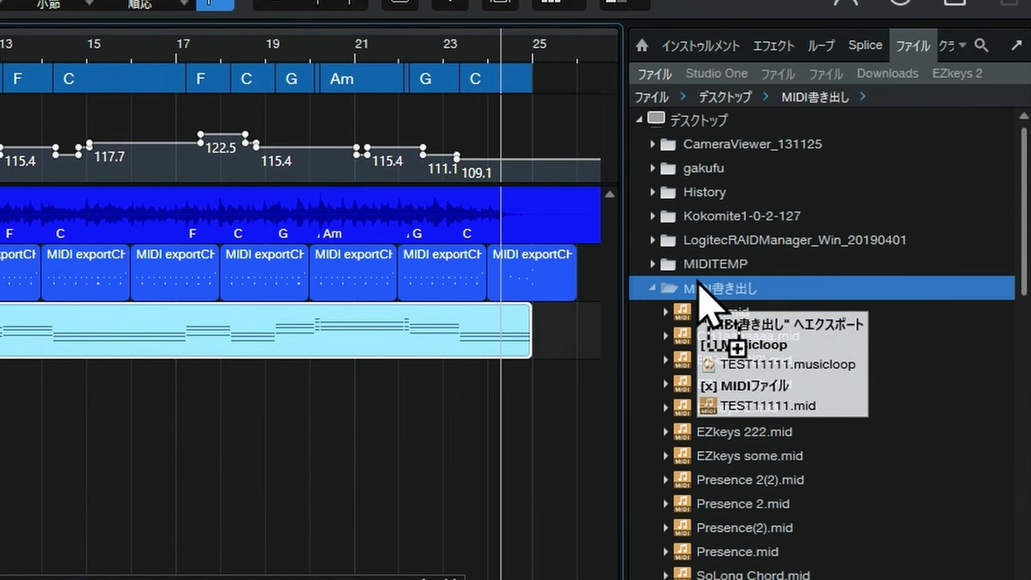
drag(698, 283, 698, 283)
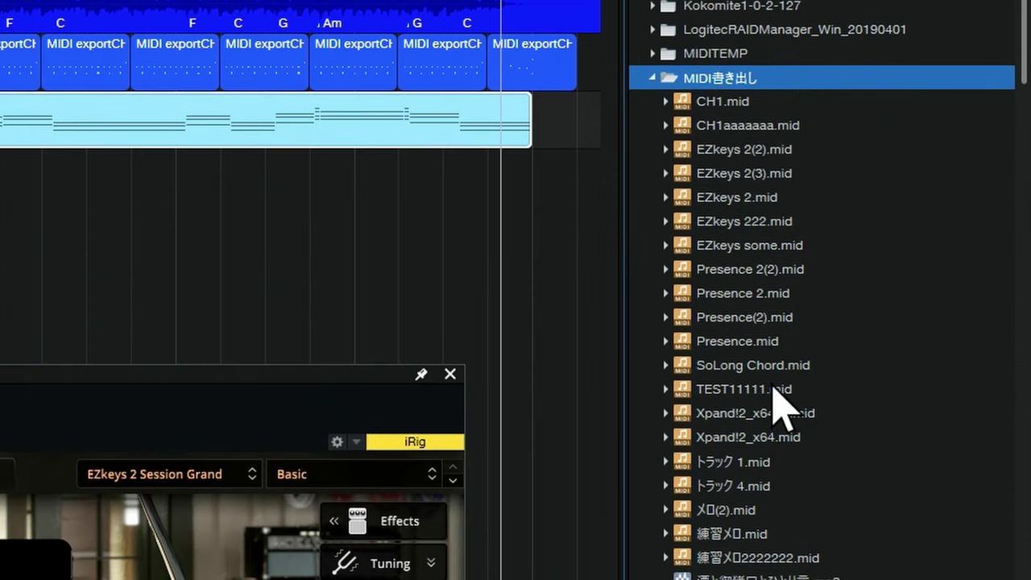
- Import TEST11111.mid into the EZkeys 2 song track at bar 4 without its tempo, previewing it before importing
click(775, 393)
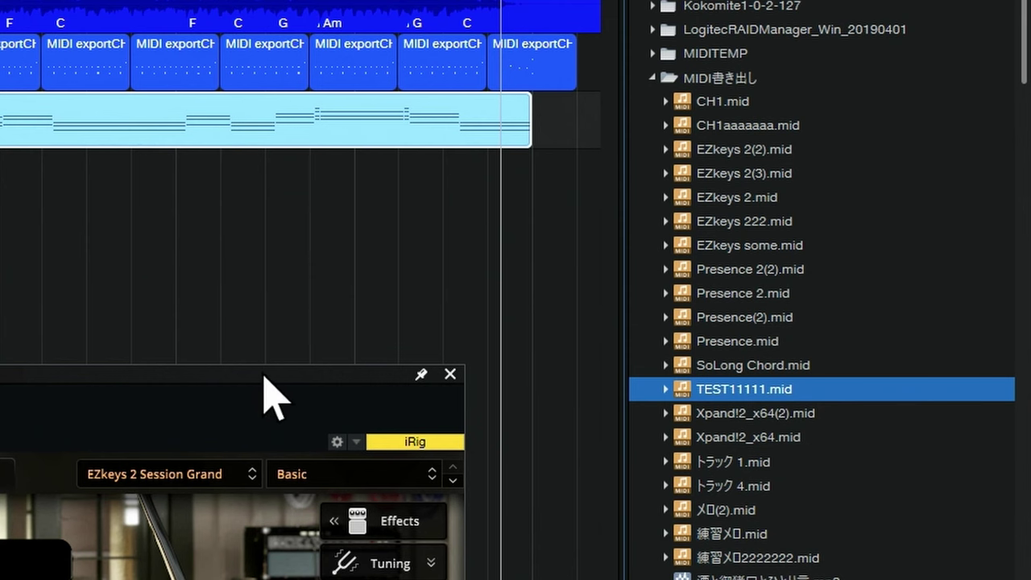
drag(264, 375, 702, 78)
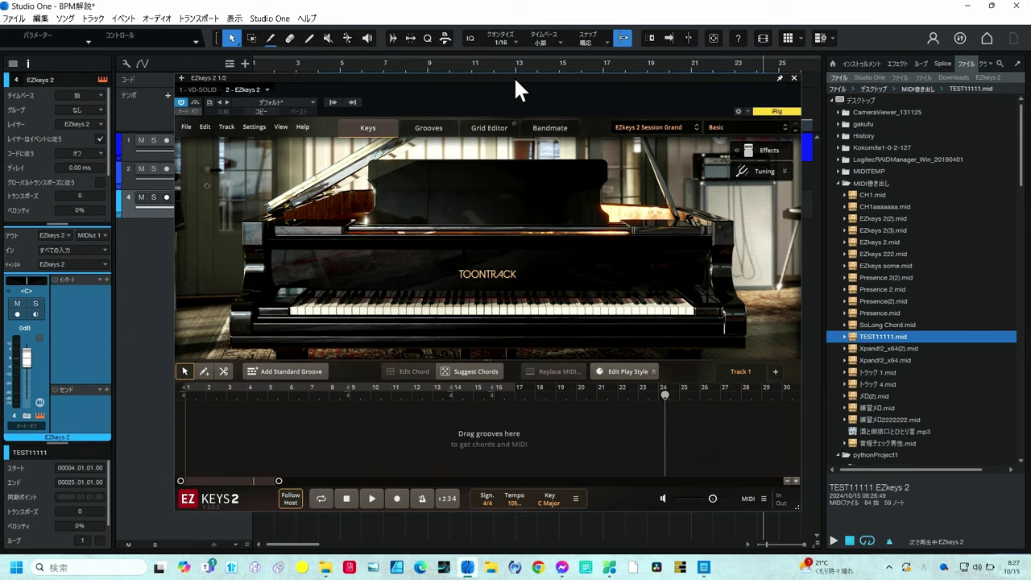
drag(513, 75, 515, 153)
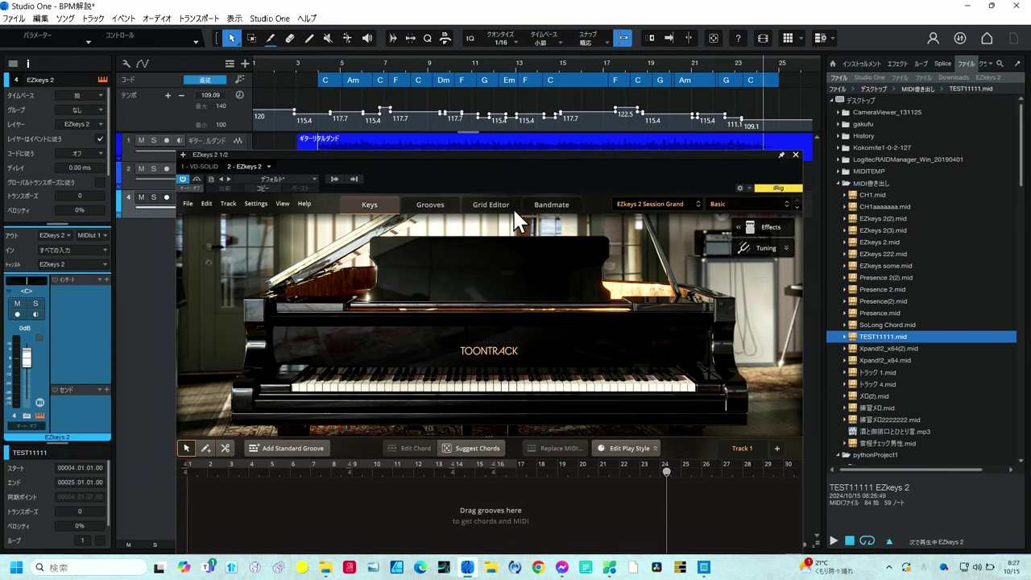
drag(550, 152, 553, 55)
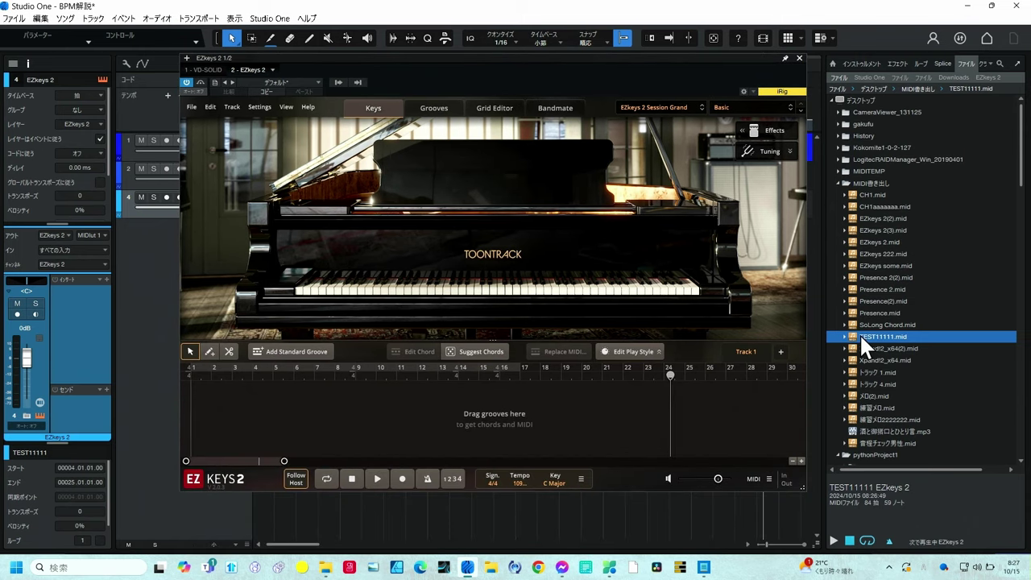
drag(859, 337, 272, 396)
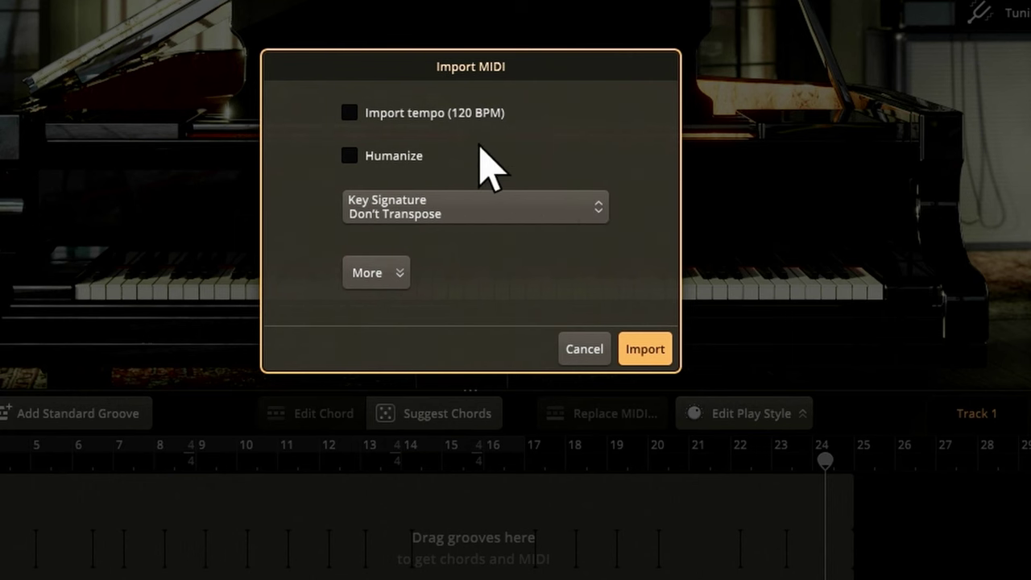
click(400, 272)
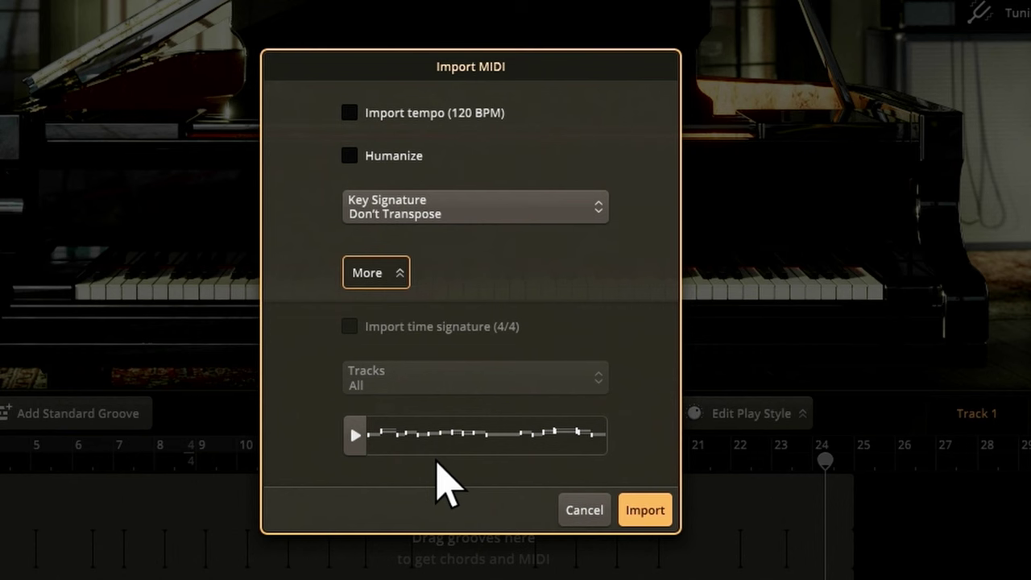
click(356, 434)
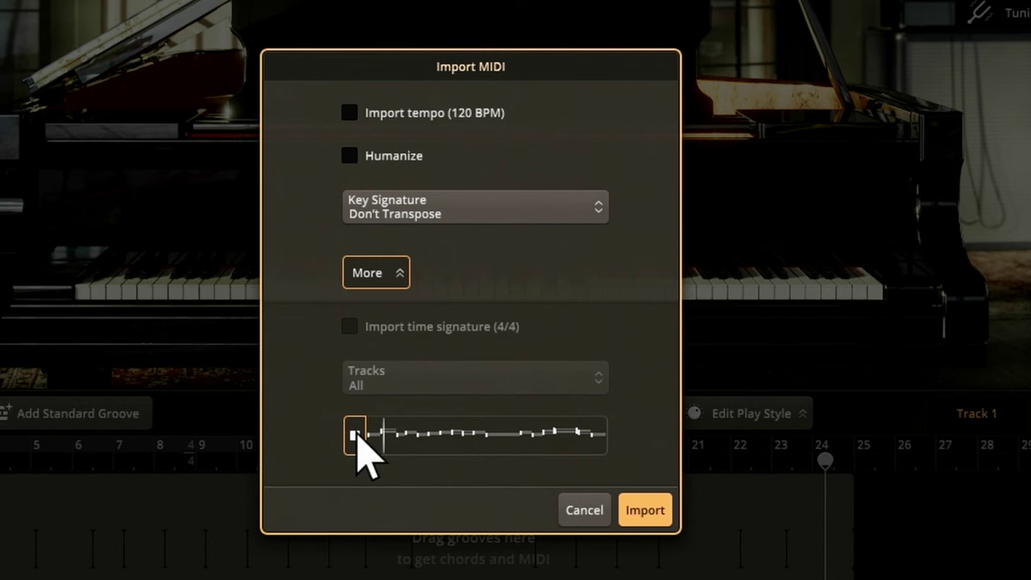
click(355, 435)
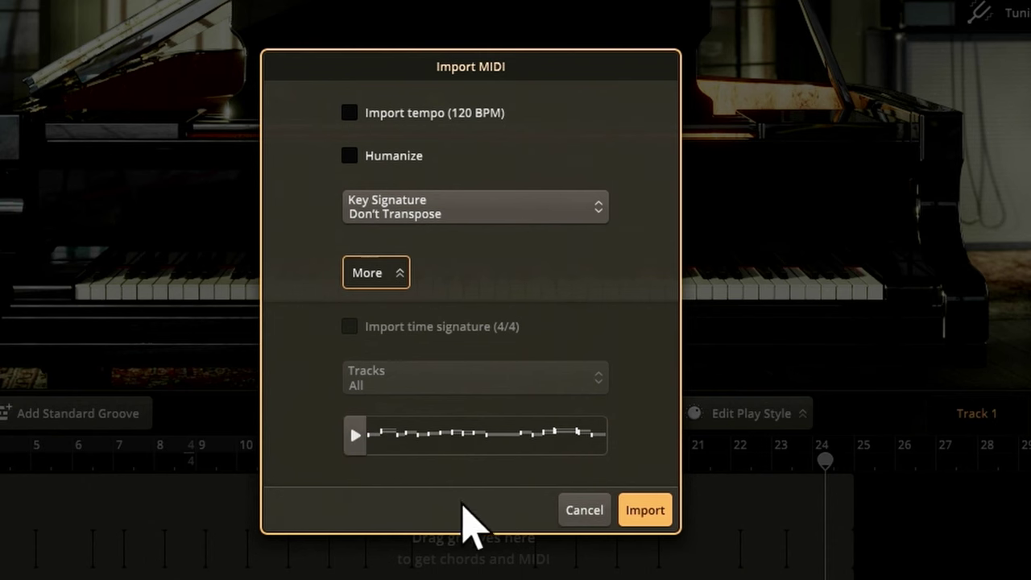
click(645, 512)
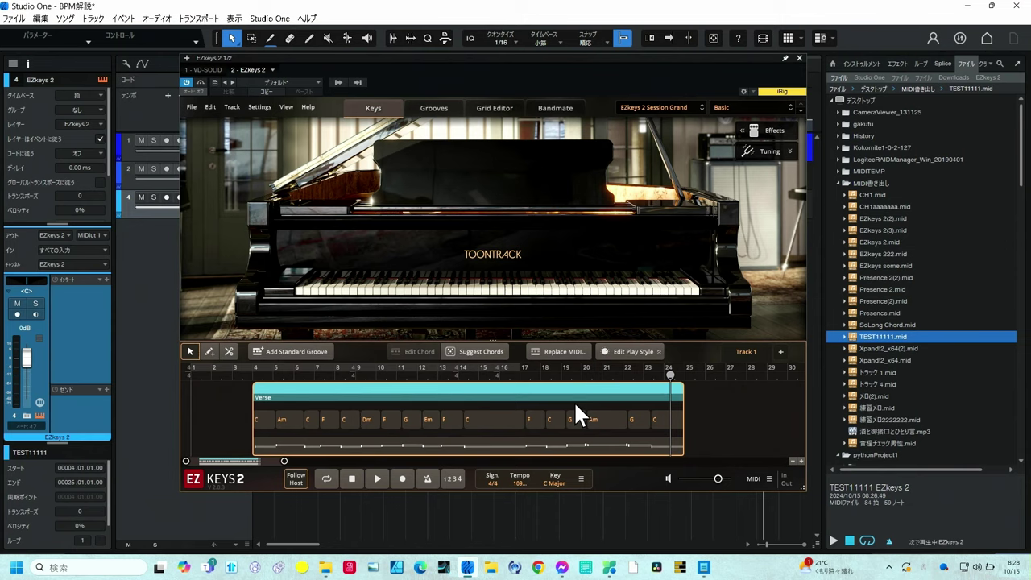
- Clear the old groove filter, filter for Pop/Rock/Country, Standard and Straight grooves, and audition Bridge 03
click(448, 107)
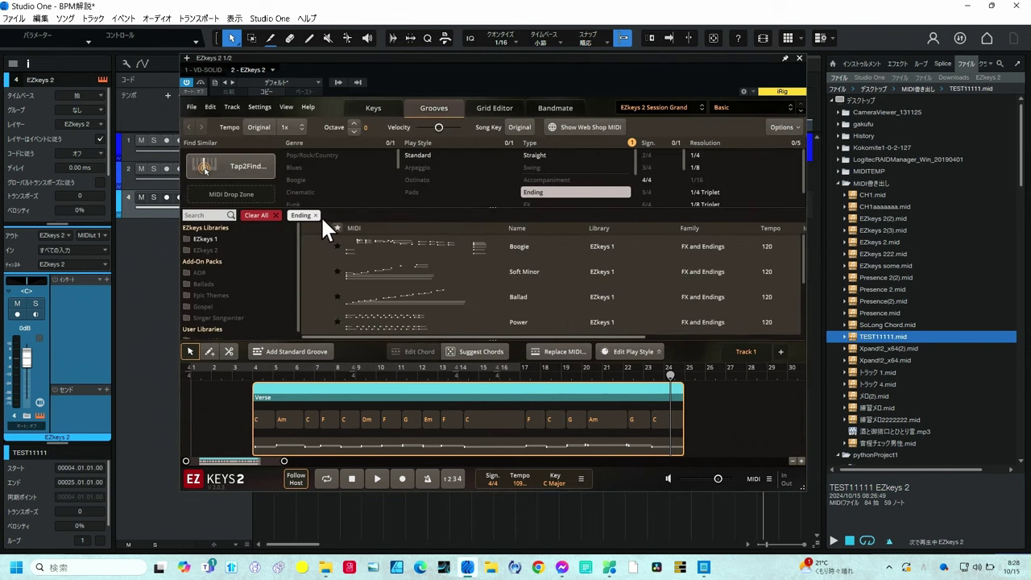
click(277, 215)
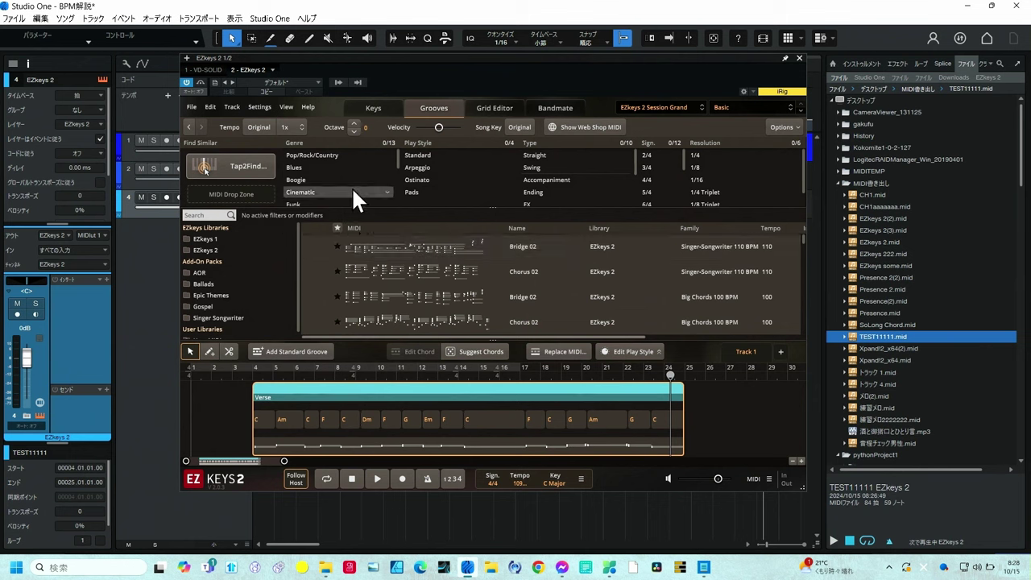
click(343, 154)
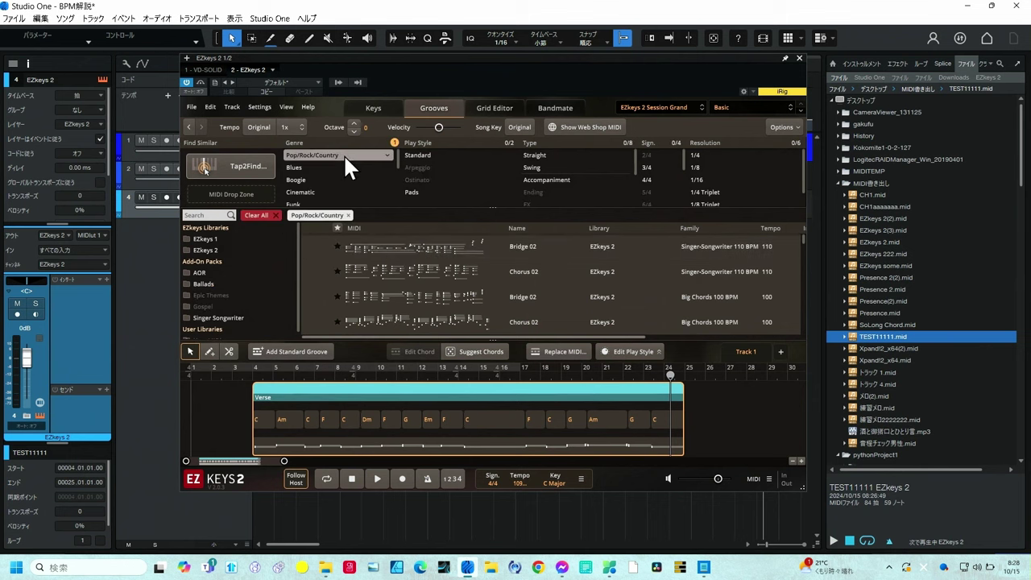
click(533, 153)
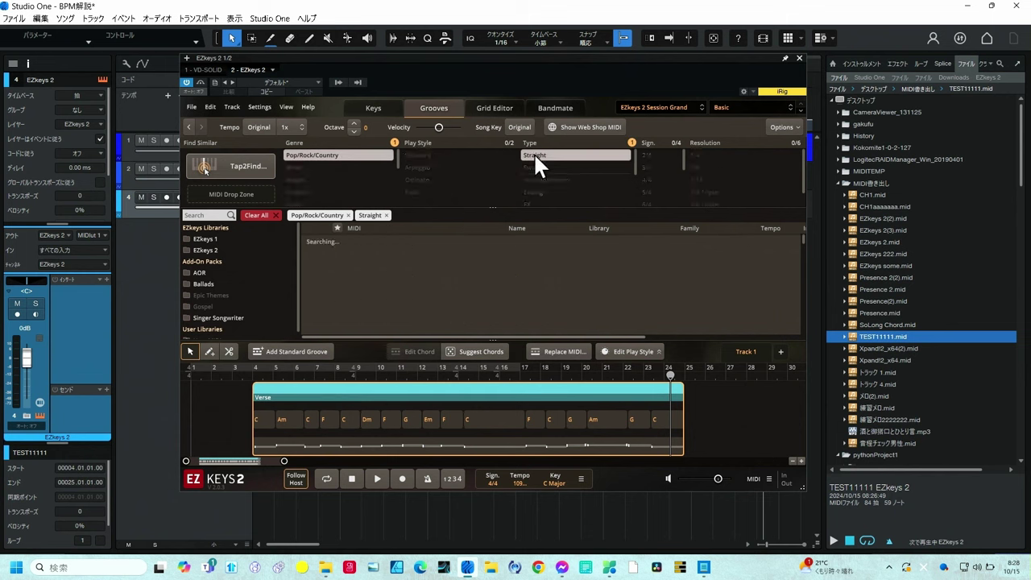
click(439, 157)
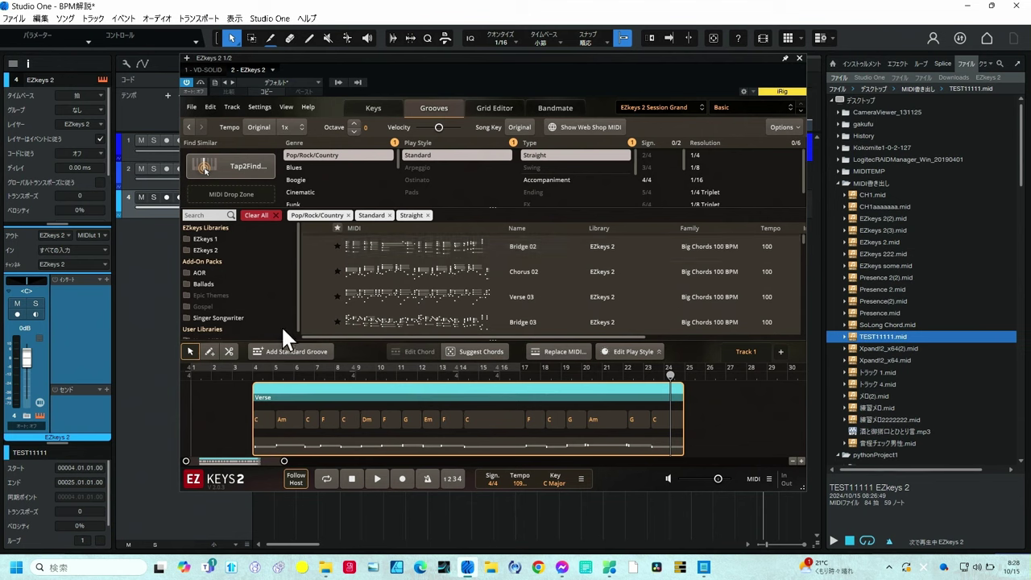
click(314, 321)
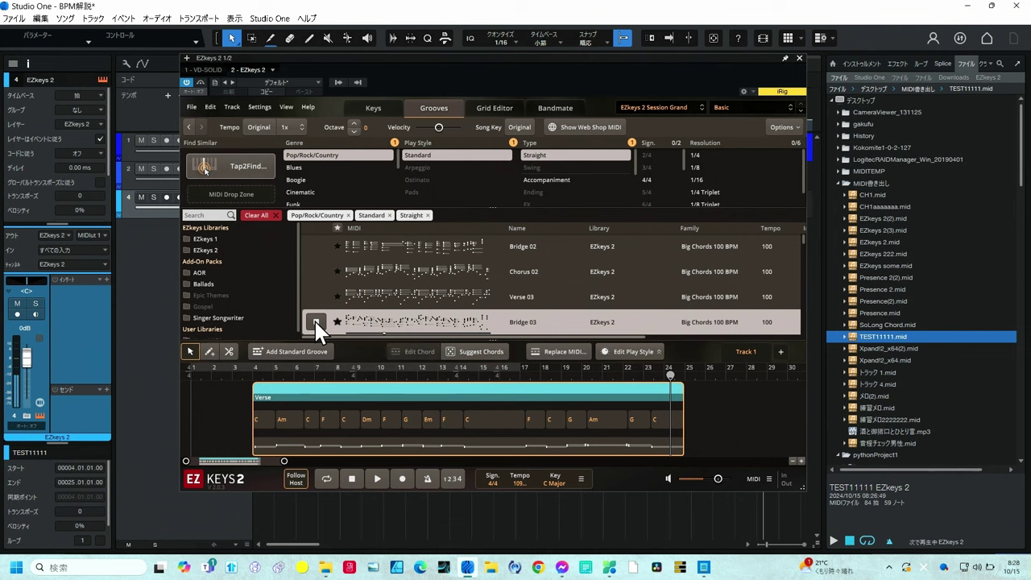
click(314, 320)
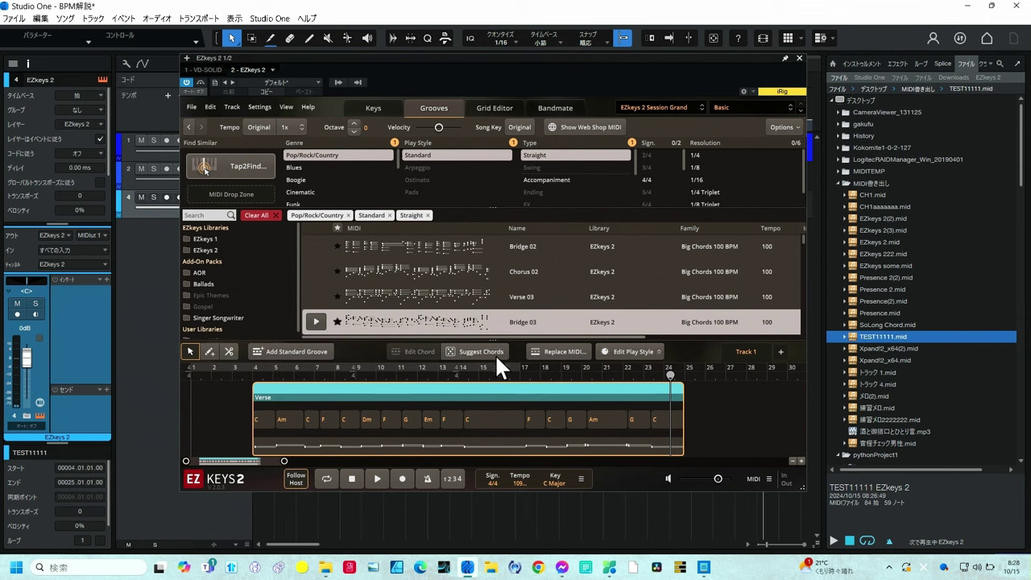
- Replace the MIDI of the Verse block with the Bridge 03 groove, previewing it before saving the changes
click(566, 351)
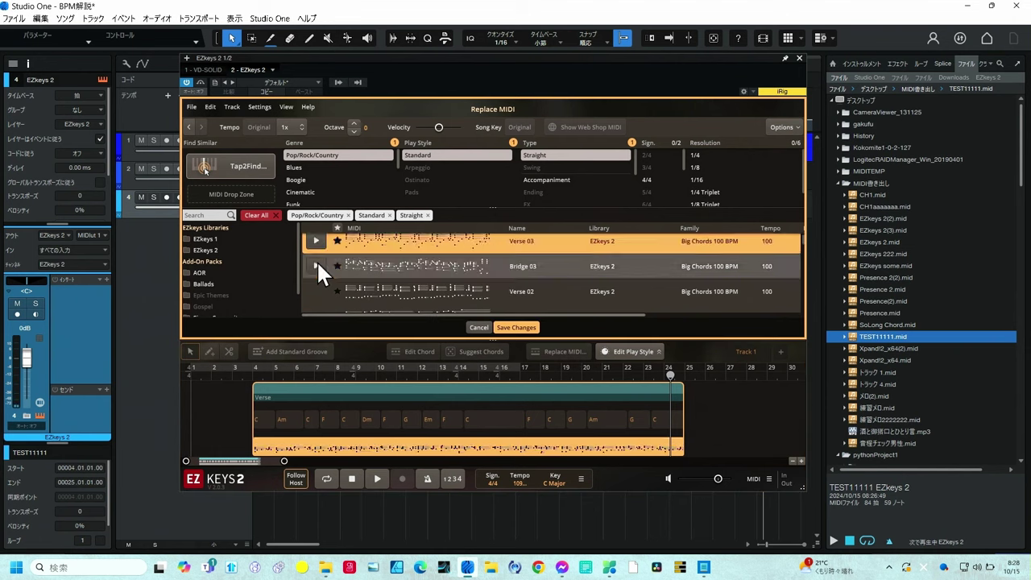
click(317, 264)
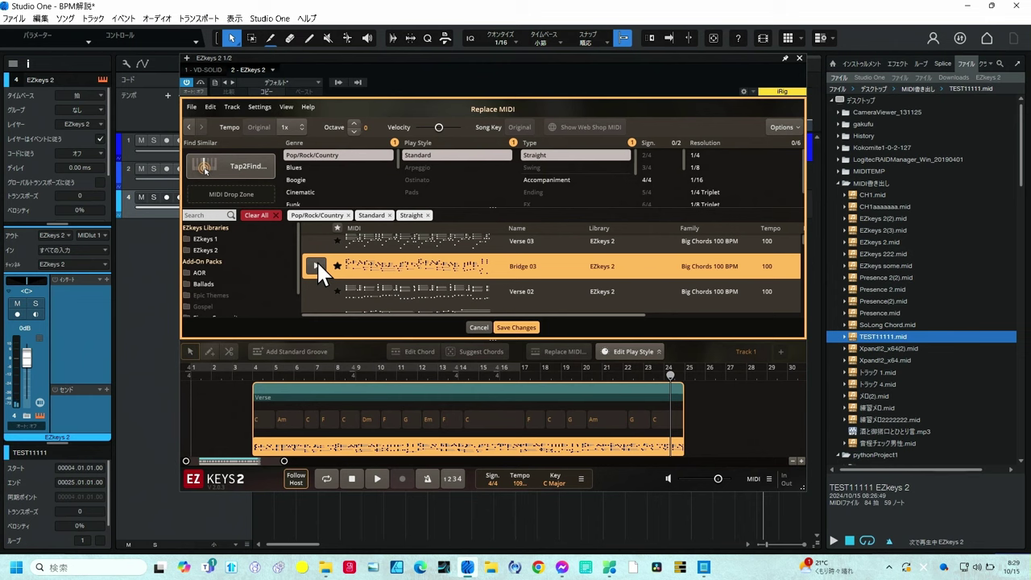
click(317, 264)
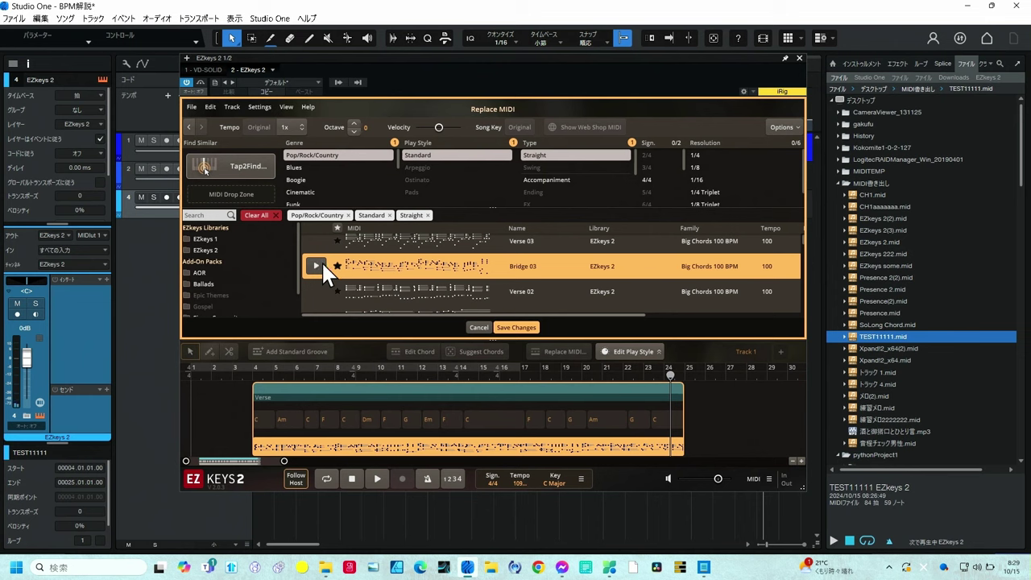
click(518, 327)
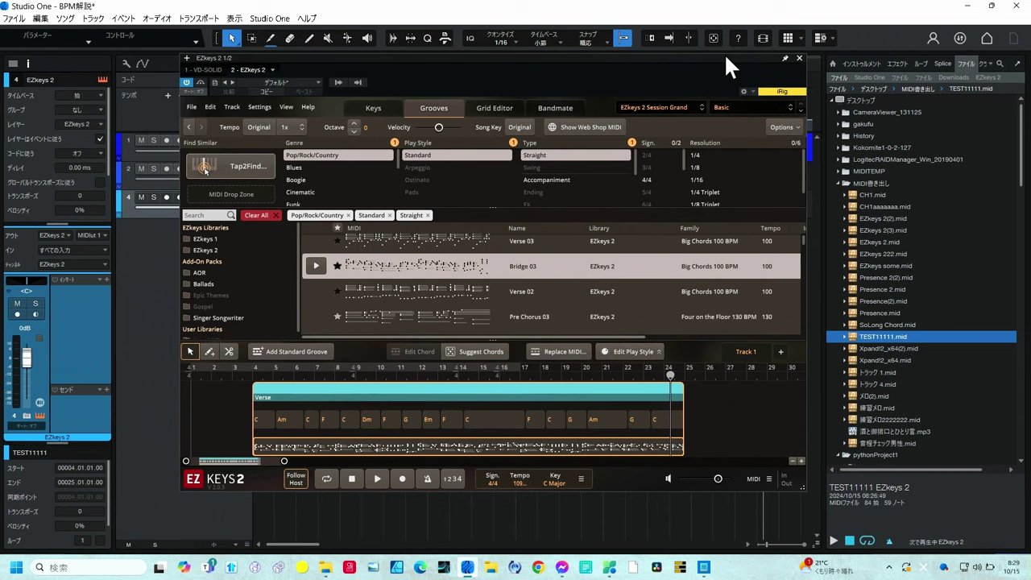
- Mute the TEST11111 event on the EZkeys 2 track and play the song from about bar 3
drag(734, 54, 732, 302)
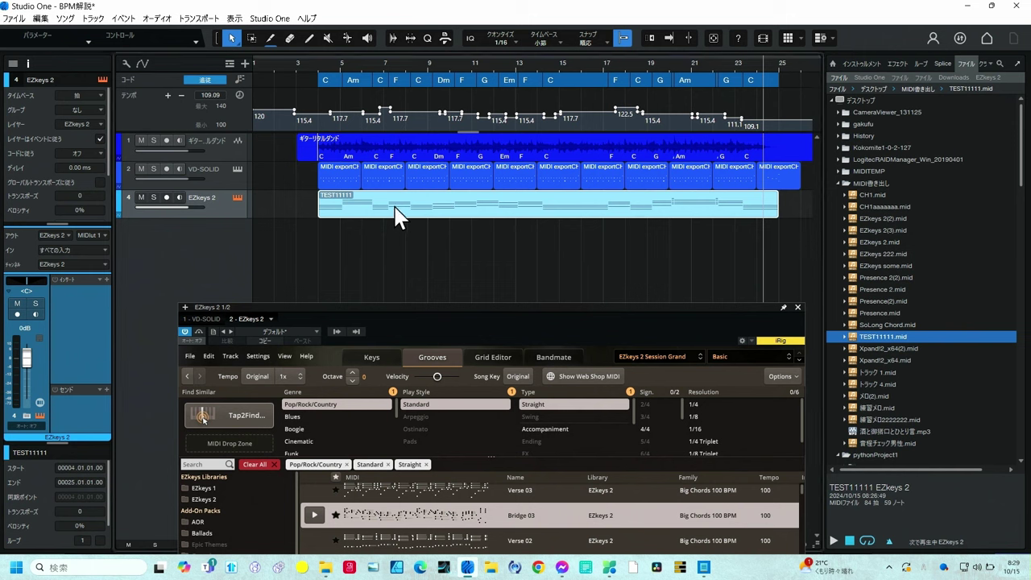
key(shift+m)
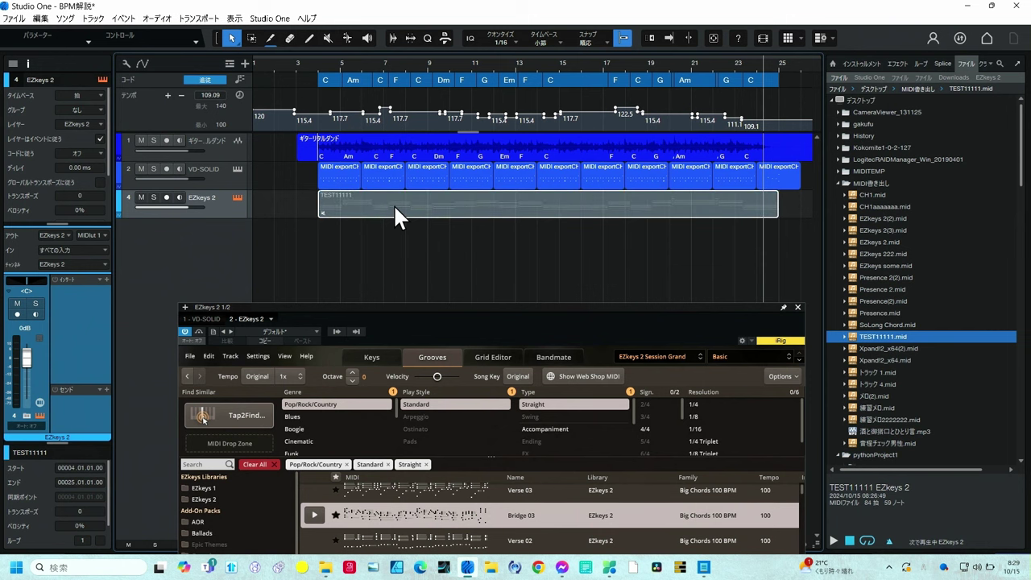
drag(389, 326, 504, 118)
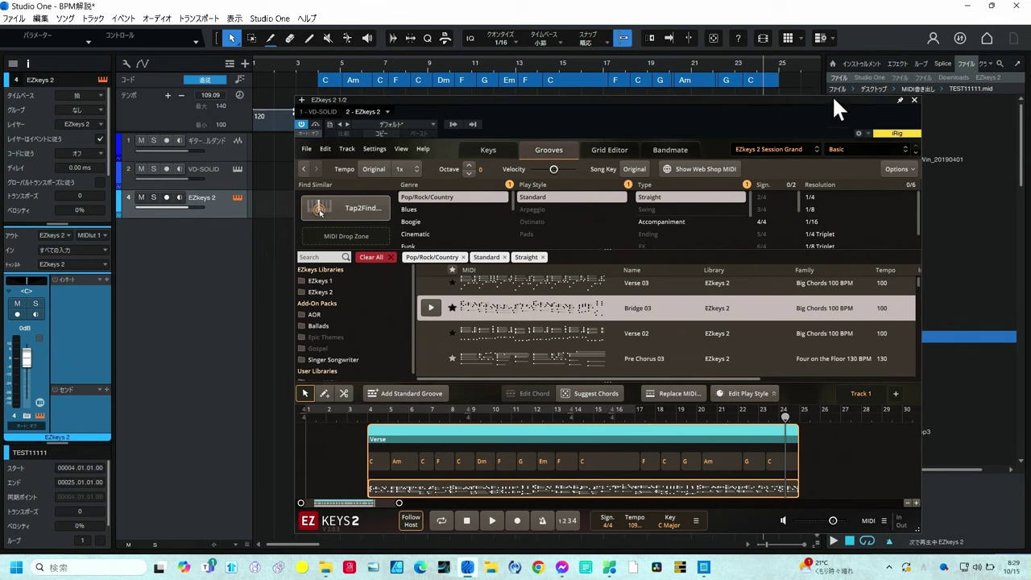
drag(834, 105, 750, 275)
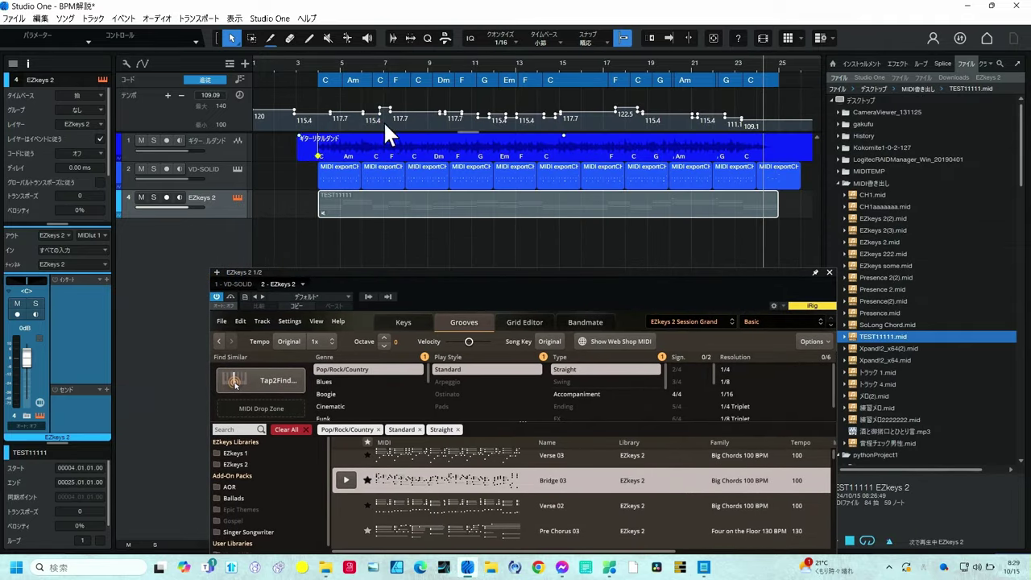
click(304, 61)
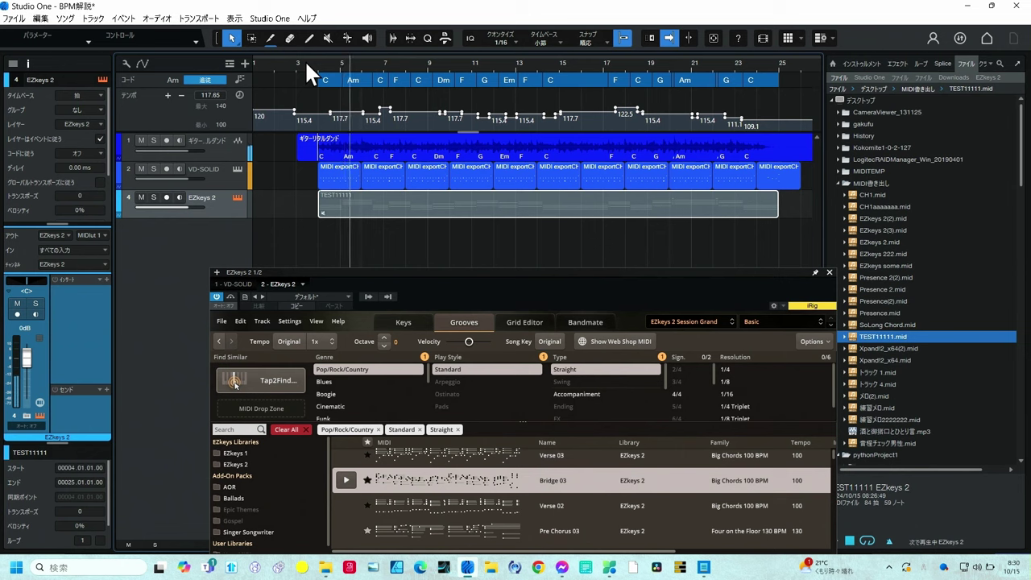
- Audition the Pre Chorus 04 groove from Four on the Floor 130 BPM and replace the Verse block's MIDI with it
drag(457, 270, 457, 230)
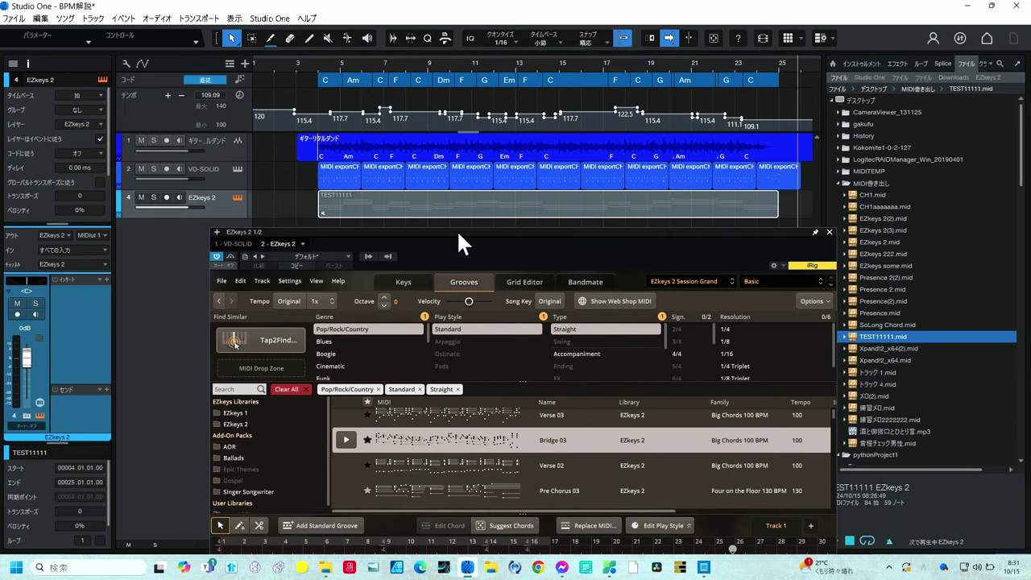
drag(456, 230, 477, 121)
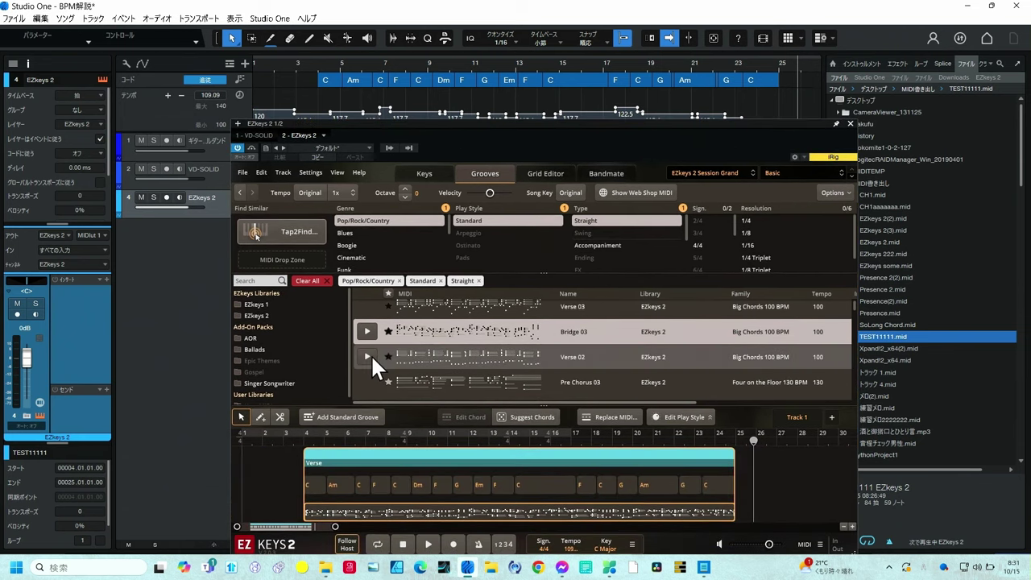
scroll(391, 367, down, 3)
scroll(392, 367, down, 1)
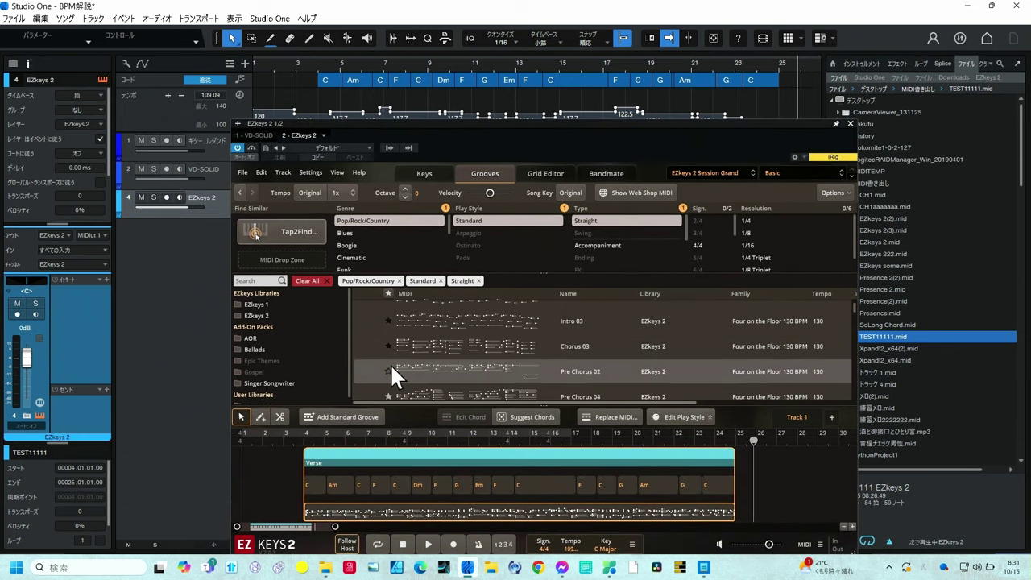
scroll(361, 380, down, 1)
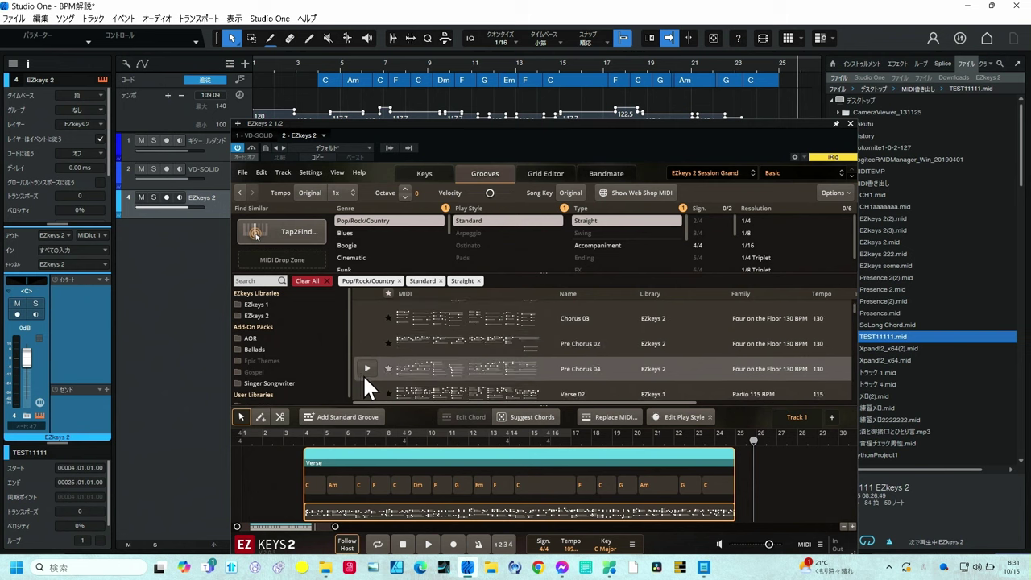
click(366, 369)
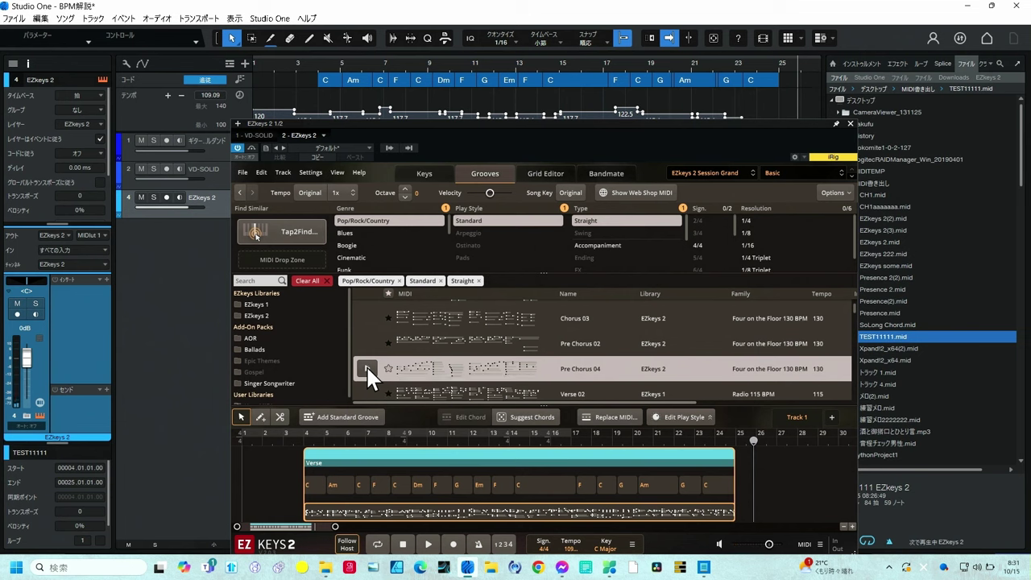
click(366, 368)
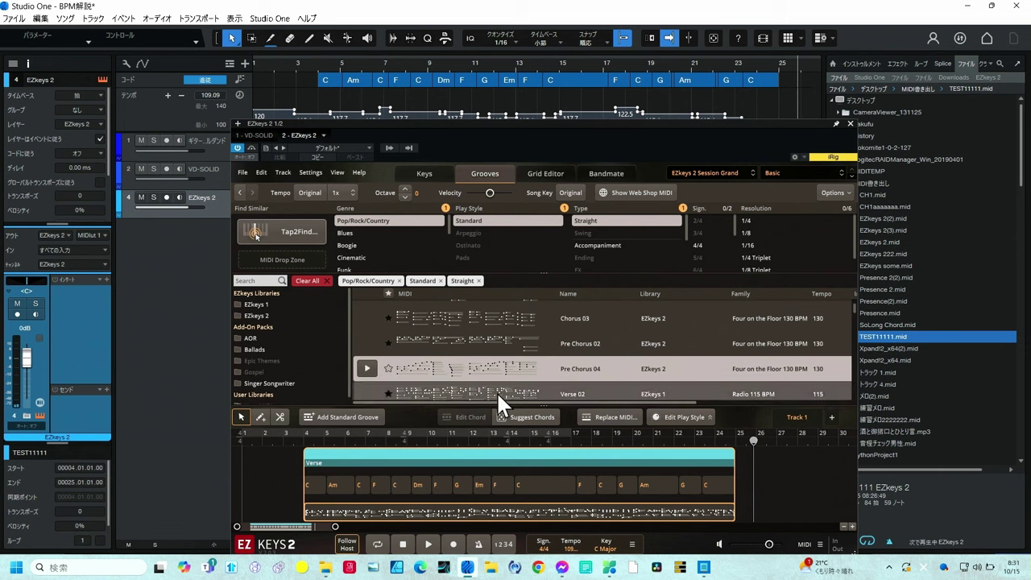
click(607, 417)
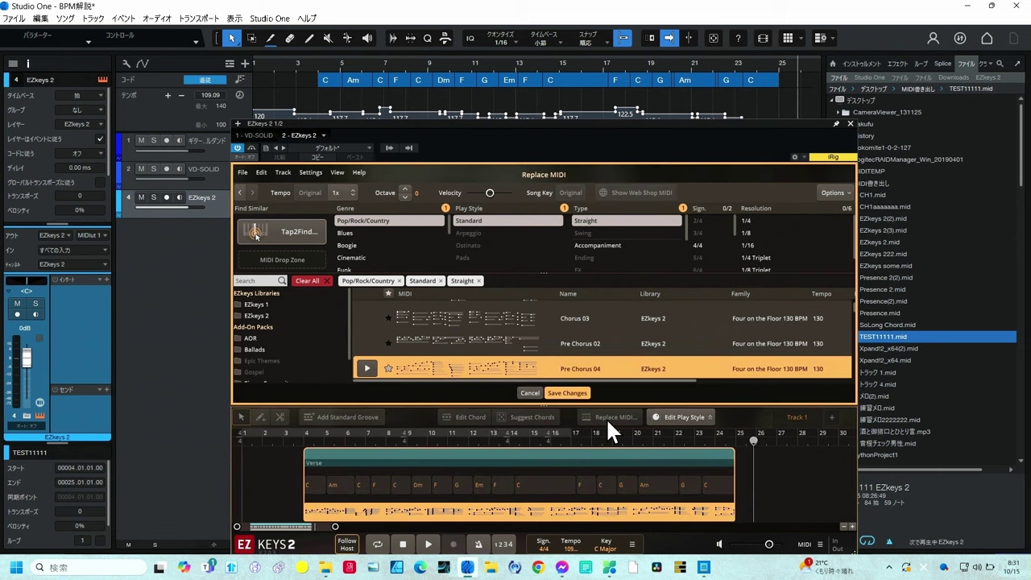
click(557, 394)
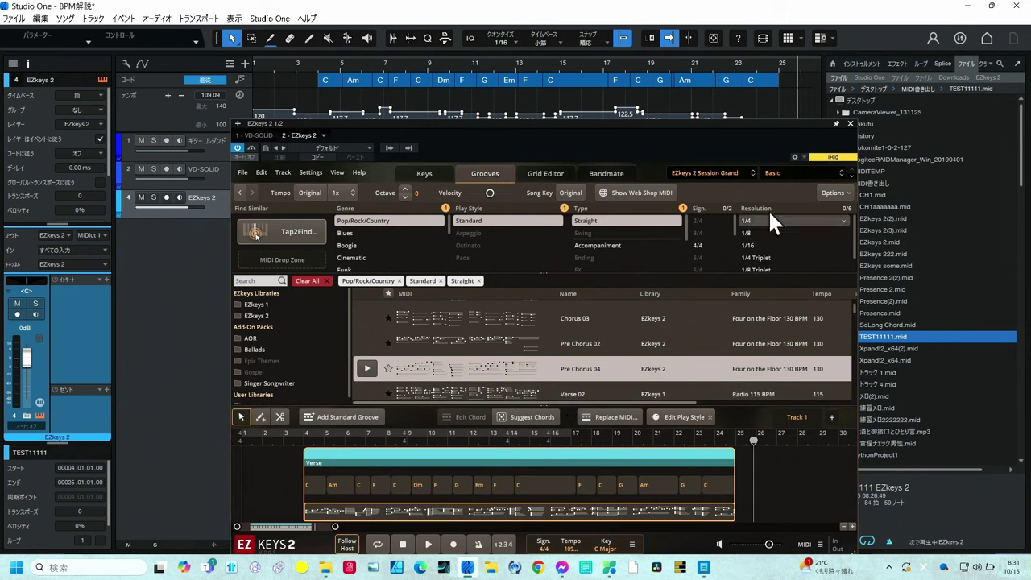
- Play the song from about bar 3 while browsing further grooves in the list, and close the EZkeys 2 window
click(310, 66)
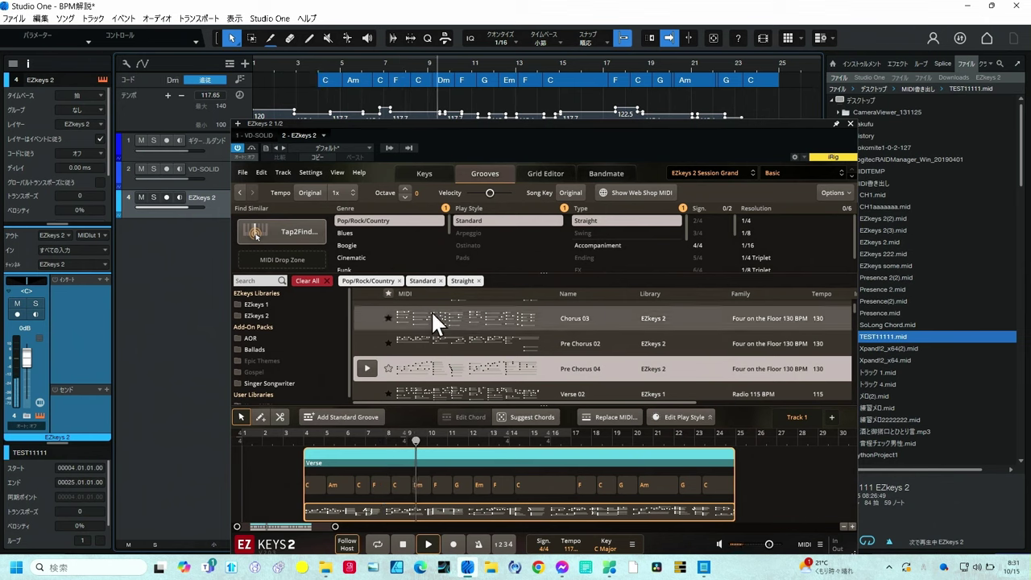
scroll(427, 327, down, 2)
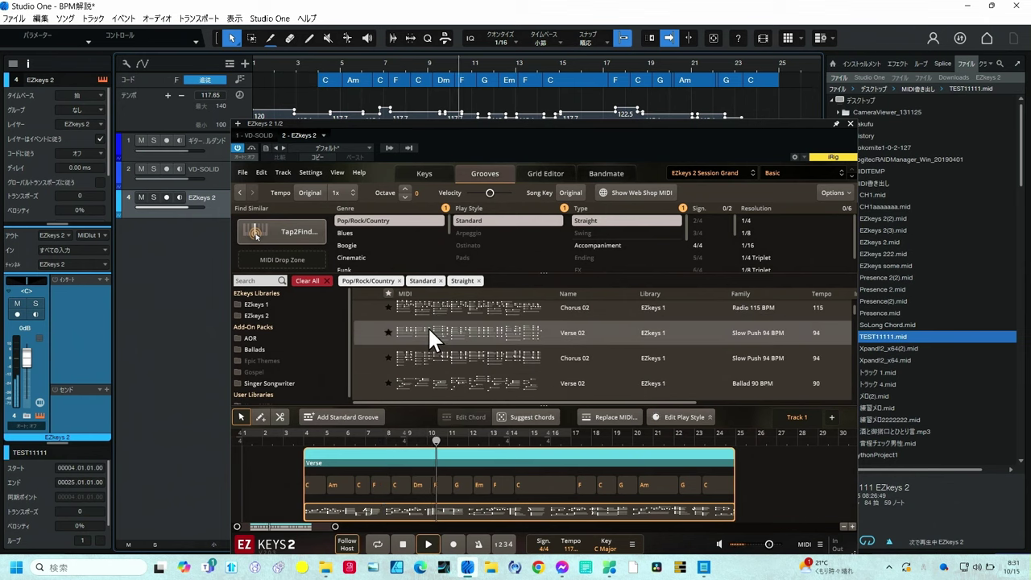
scroll(427, 326, down, 3)
scroll(428, 326, down, 1)
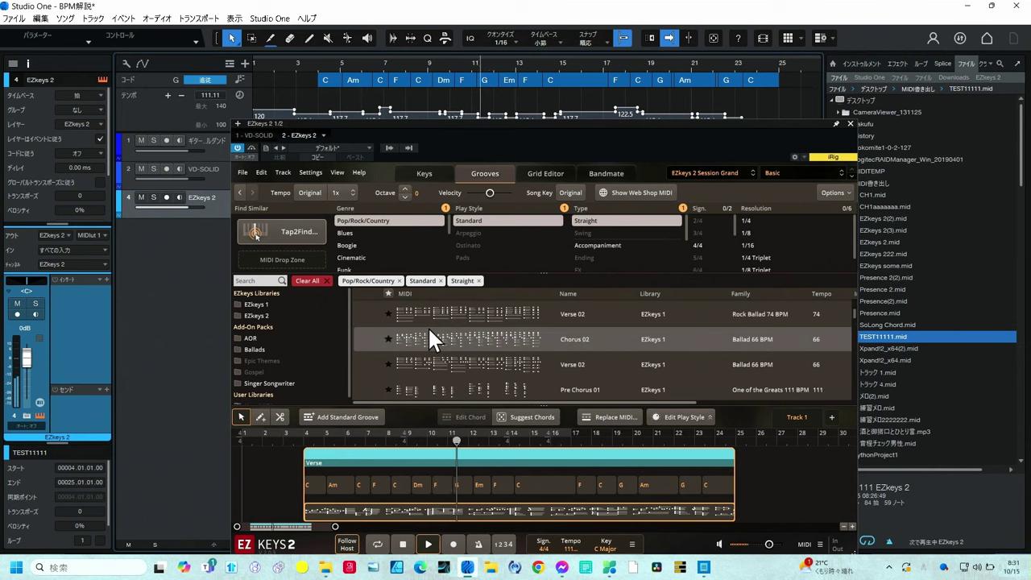
scroll(427, 326, down, 2)
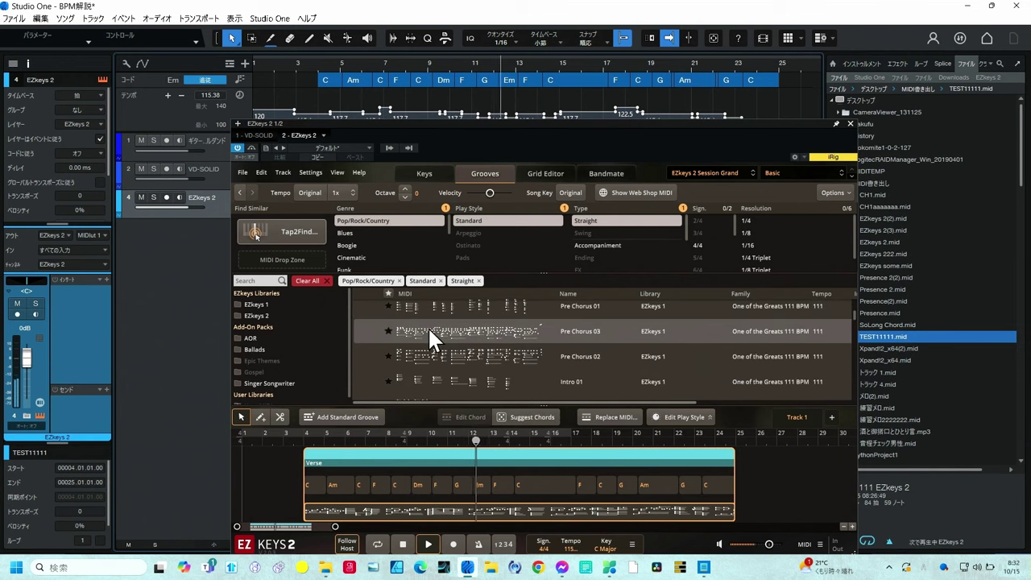
scroll(428, 326, down, 3)
scroll(428, 326, down, 1)
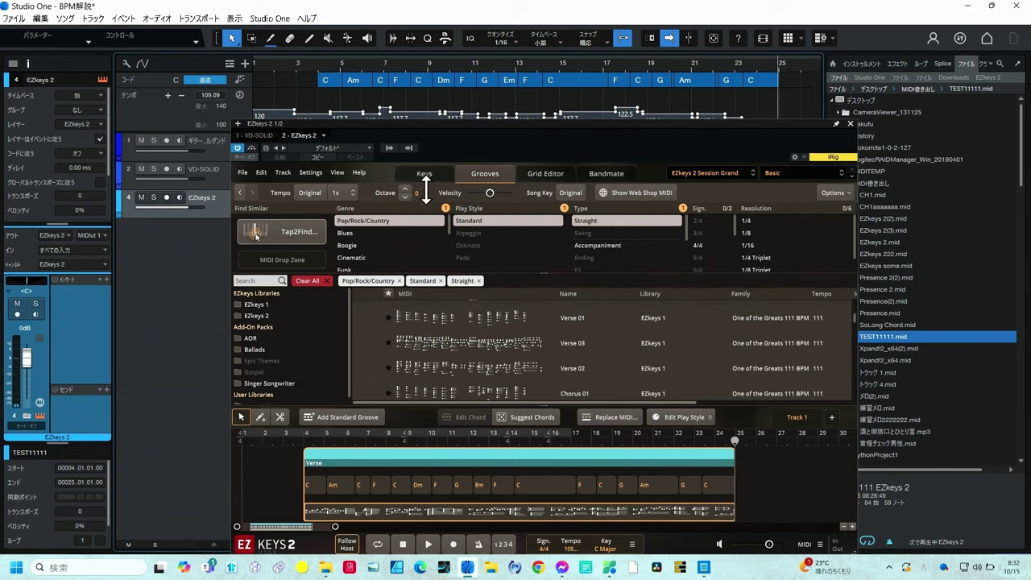
click(850, 124)
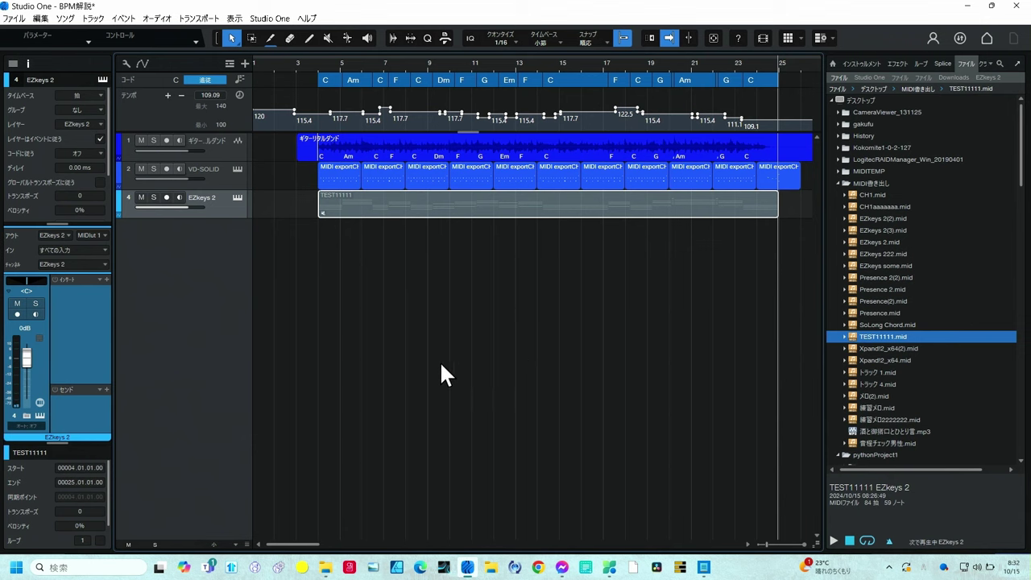